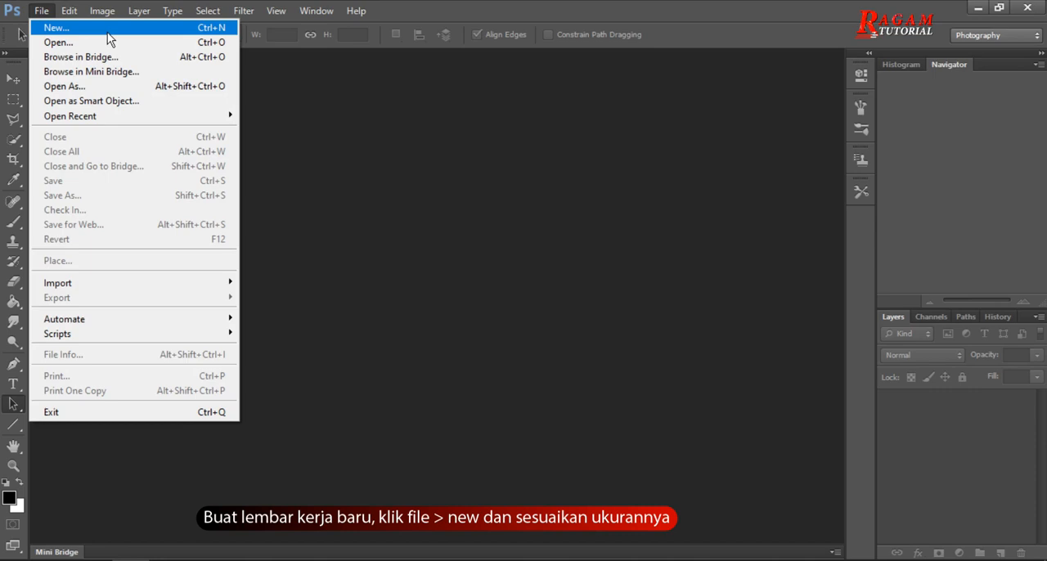
Create a new RGB document 2704 pixels wide and 3104 pixels high at a resolution of 300 pixels/inch.
click(502, 203)
click(487, 225)
click(507, 250)
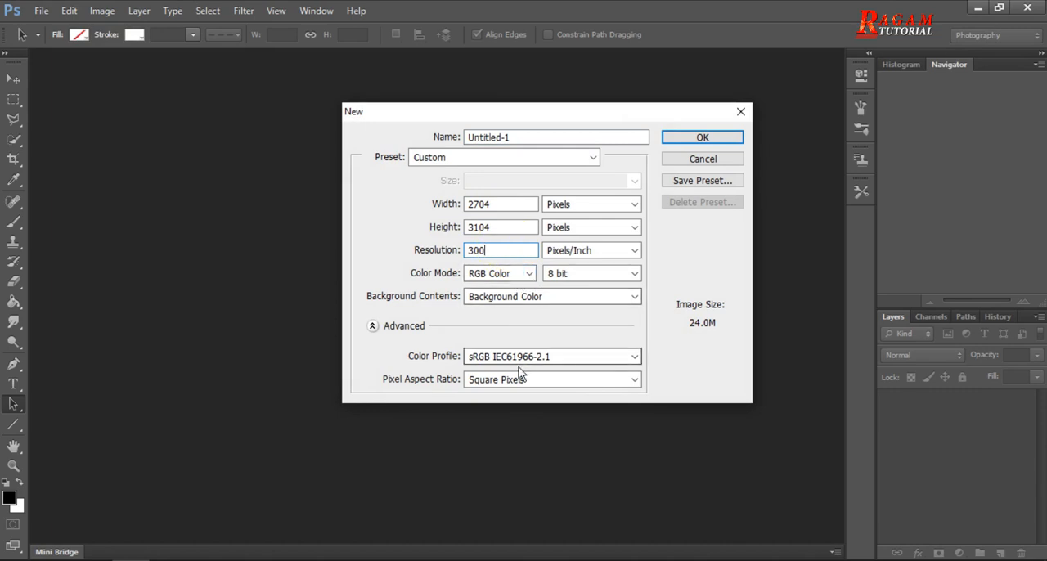
click(735, 143)
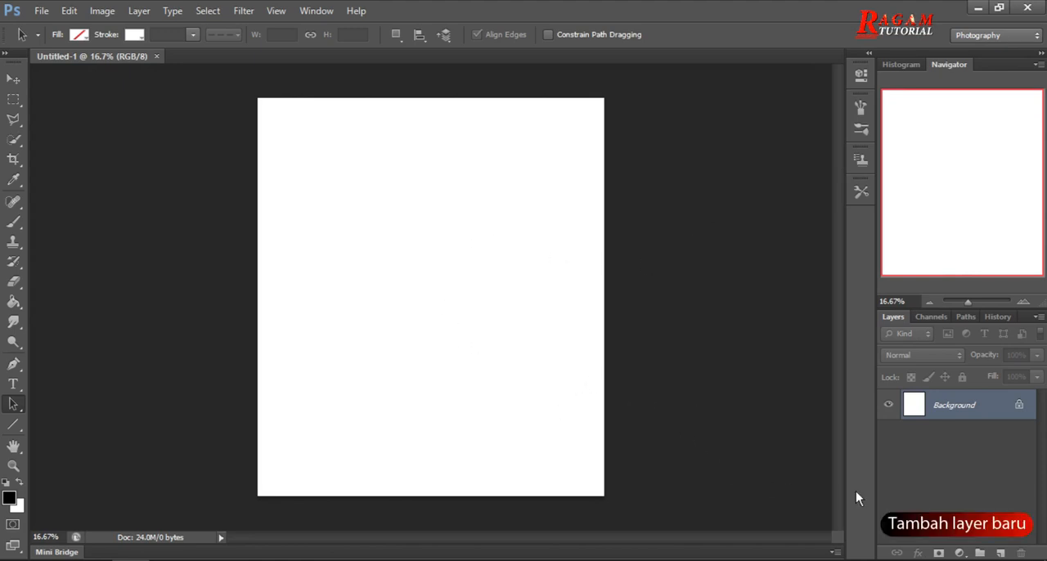
Add a new layer above the background and fill it with black using the Paint Bucket tool.
click(1003, 554)
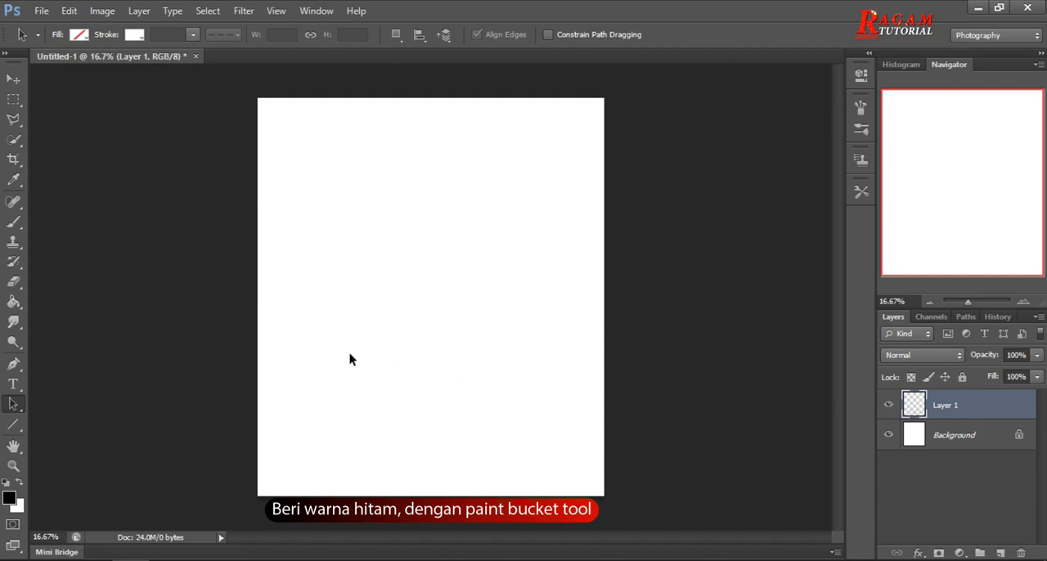
click(13, 304)
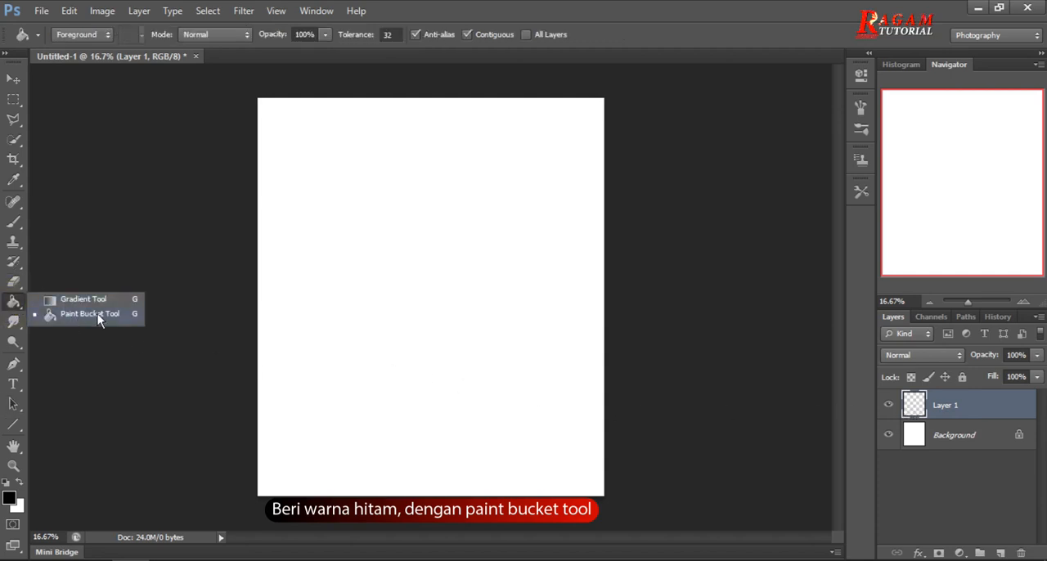
click(100, 316)
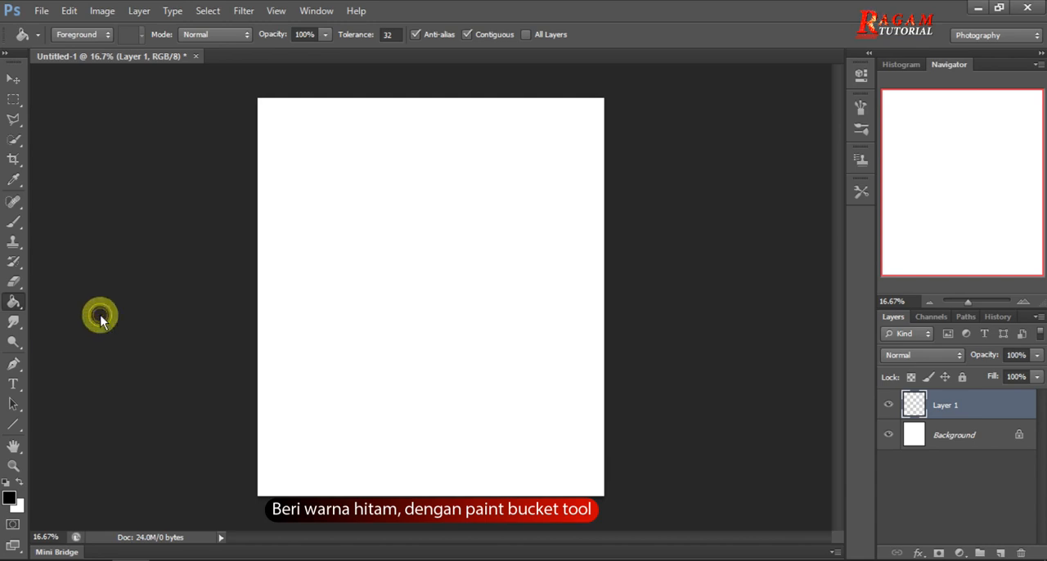
click(409, 291)
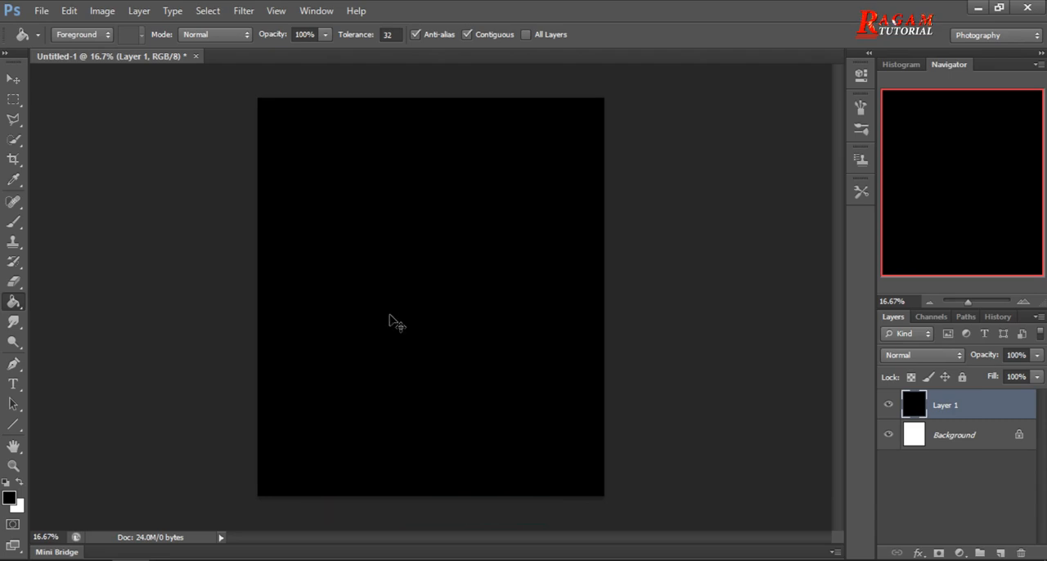
Open the photo 3.jpg and copy the whole image into the Untitled-1 document as a new layer.
key(ctrl+o)
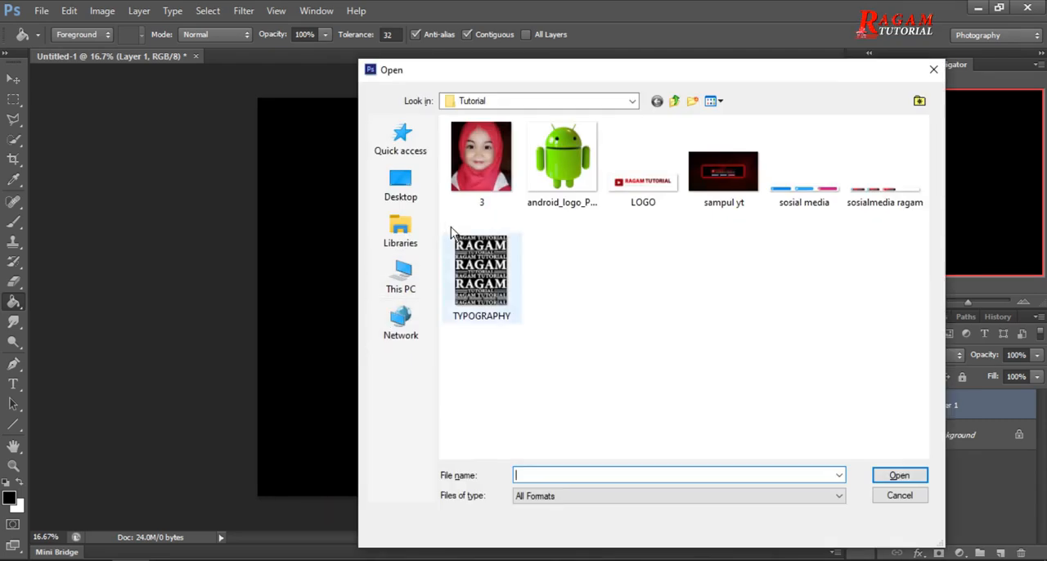
click(484, 179)
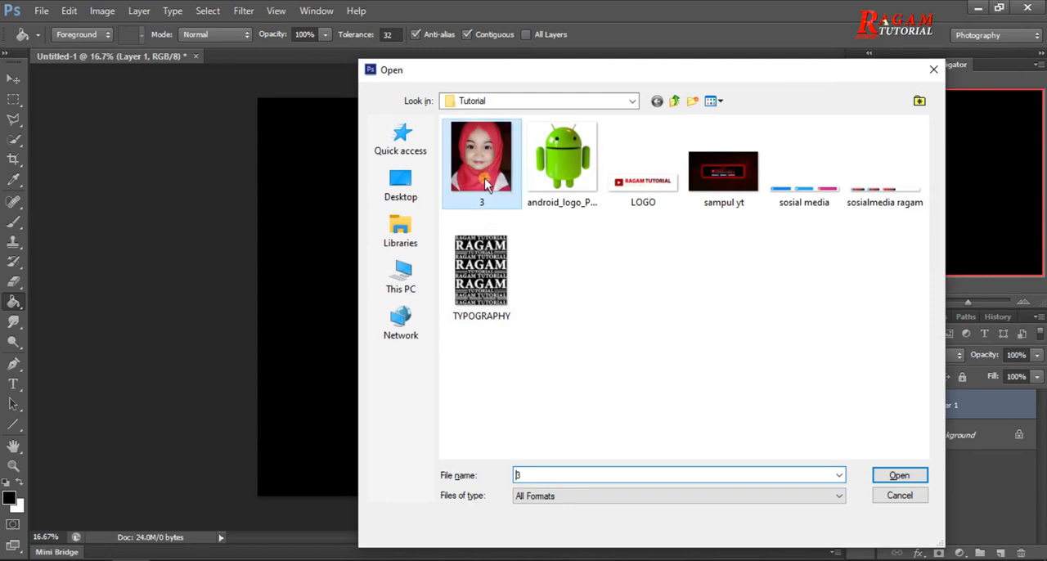
click(918, 478)
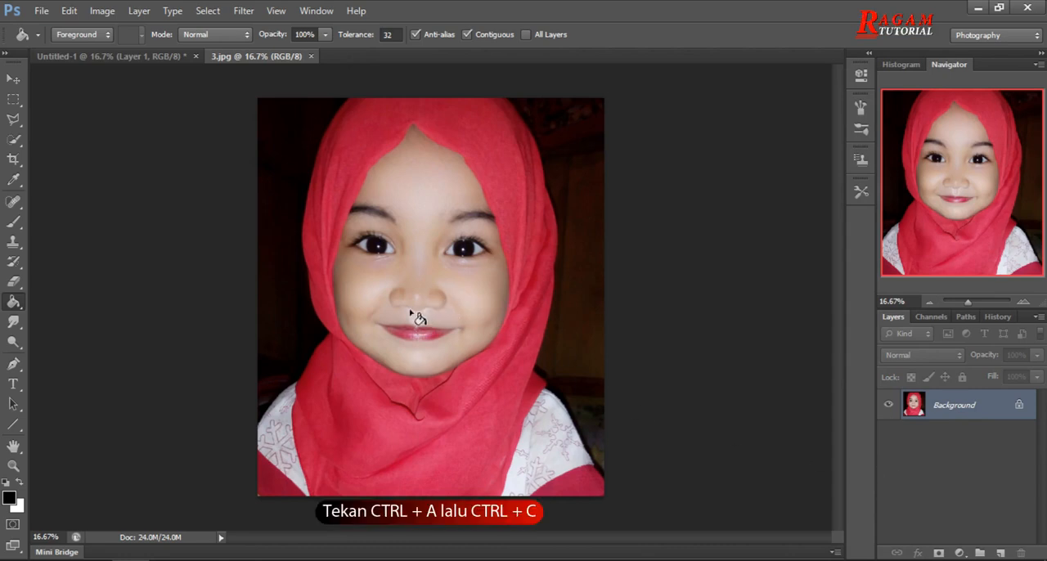
key(ctrl+a)
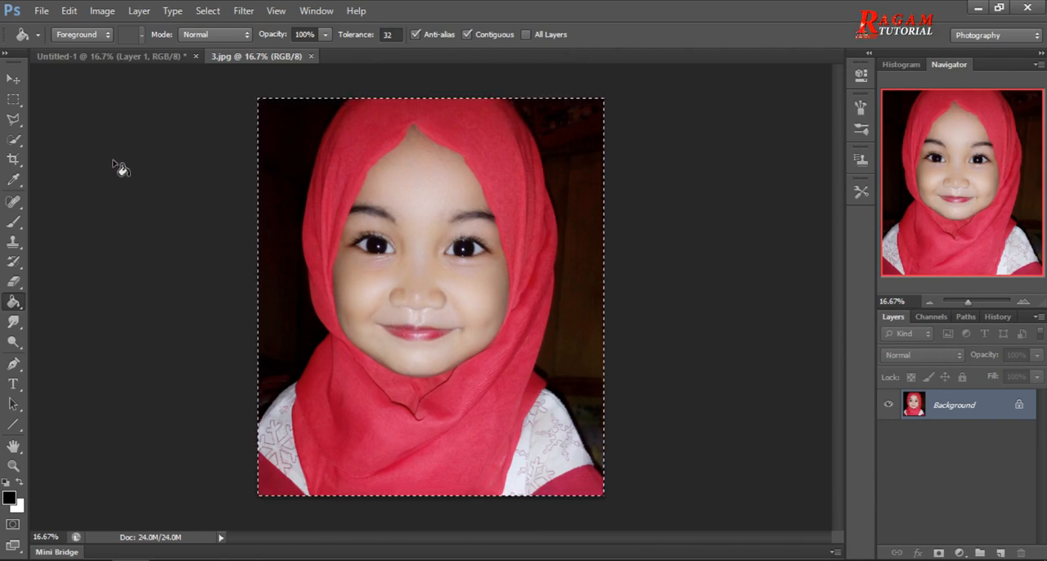
click(120, 57)
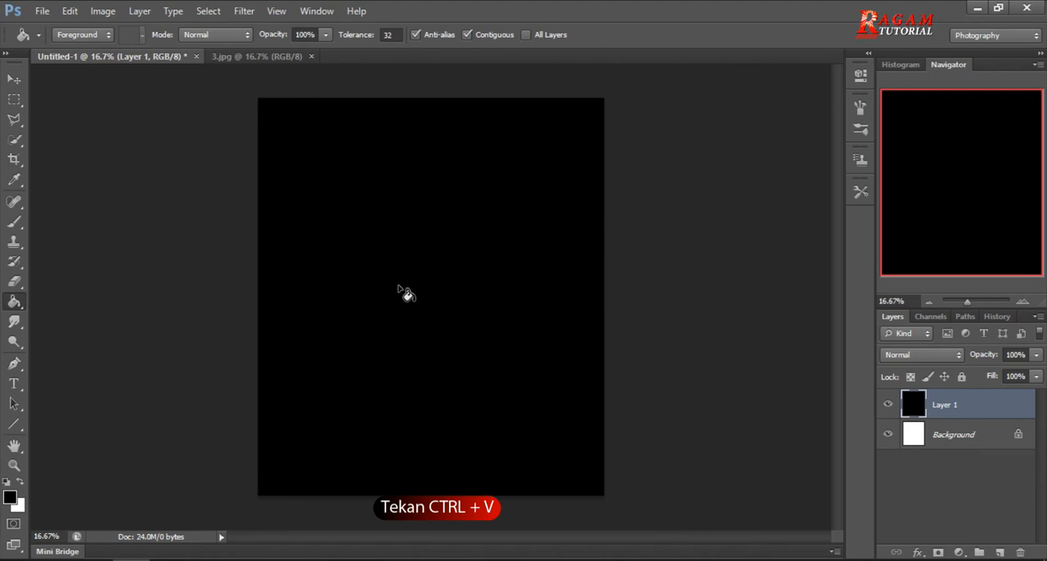
key(ctrl+v)
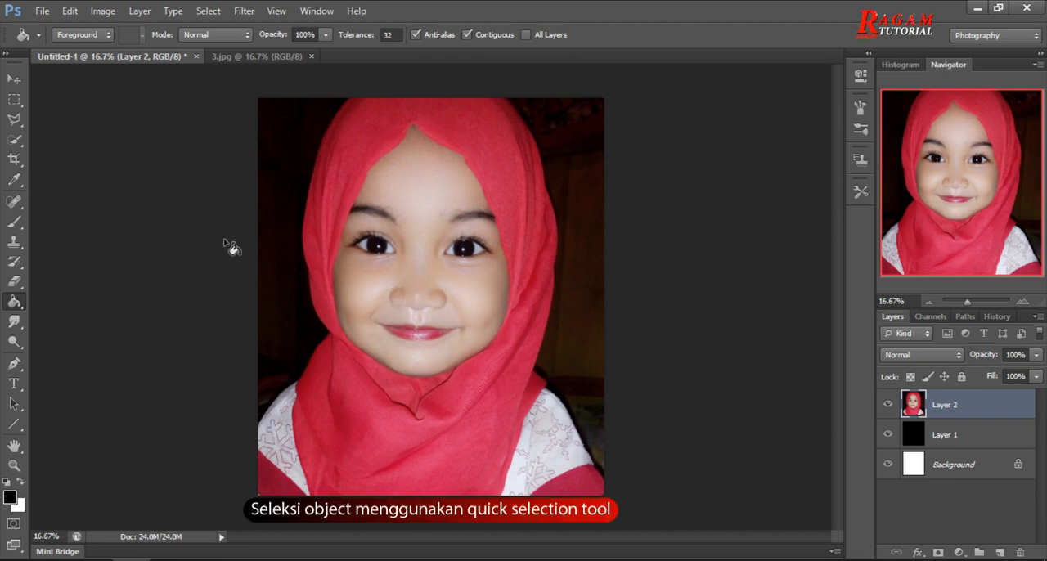
Select the dark background on both sides of the girl on Layer 2 with the Quick Selection tool.
click(14, 138)
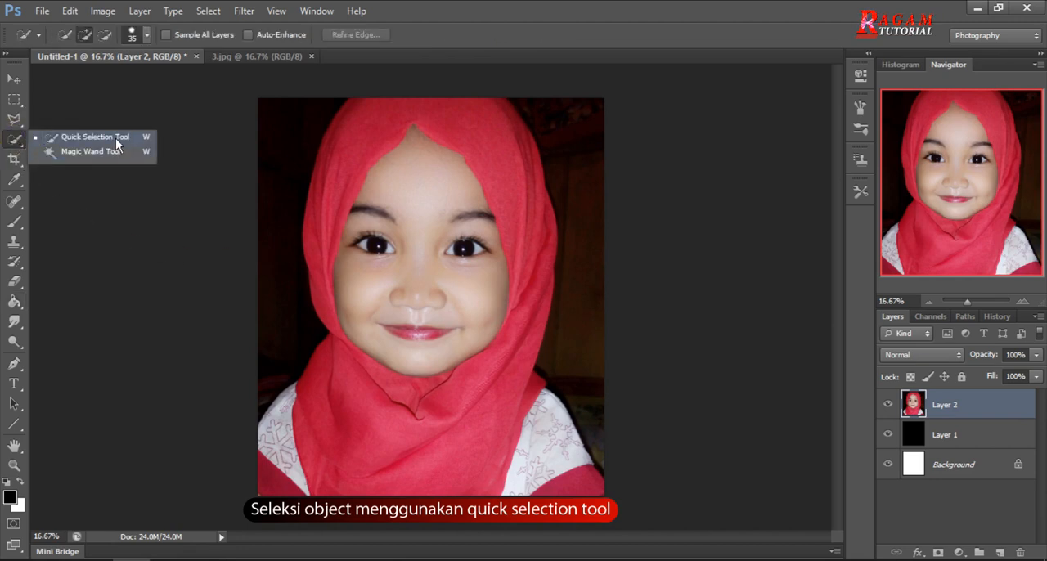
click(115, 139)
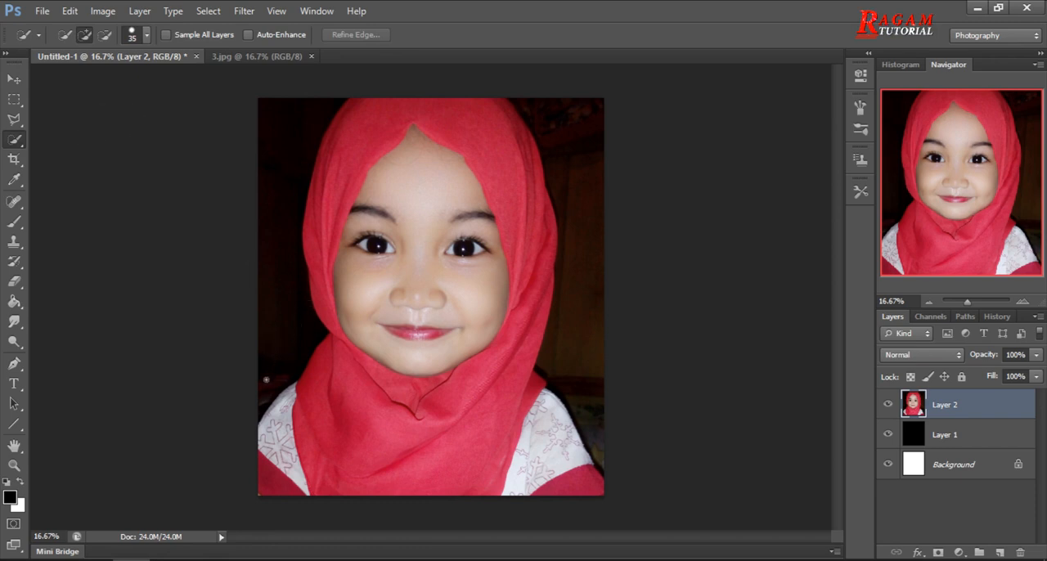
mouse_move(263, 400)
mouse_down()
mouse_move(282, 323)
mouse_move(265, 199)
mouse_move(270, 145)
mouse_up()
mouse_move(556, 110)
mouse_down()
mouse_move(585, 213)
mouse_move(589, 354)
mouse_up()
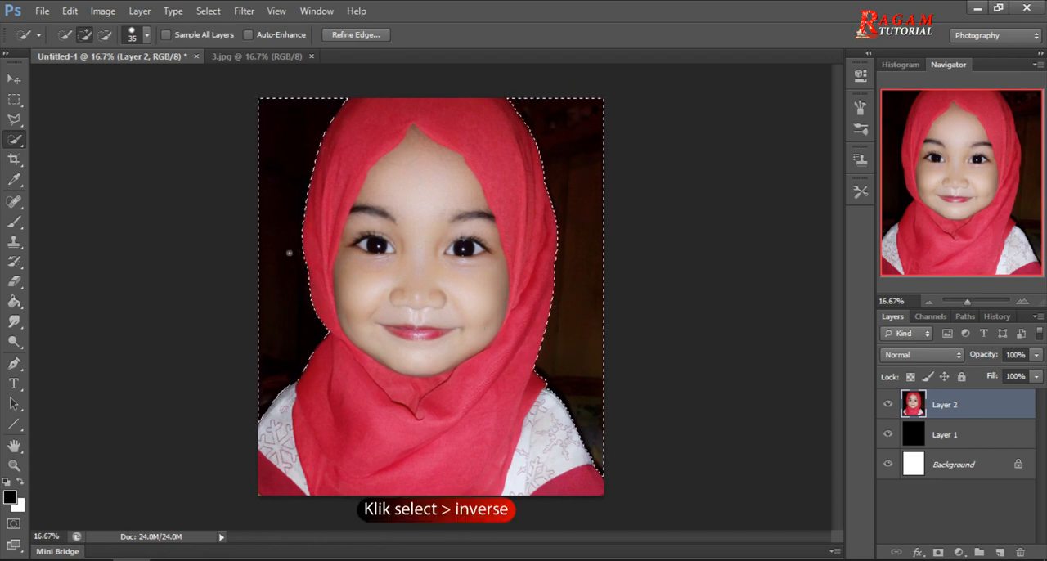
Invert the selection to the girl and copy her onto a separate layer.
click(209, 15)
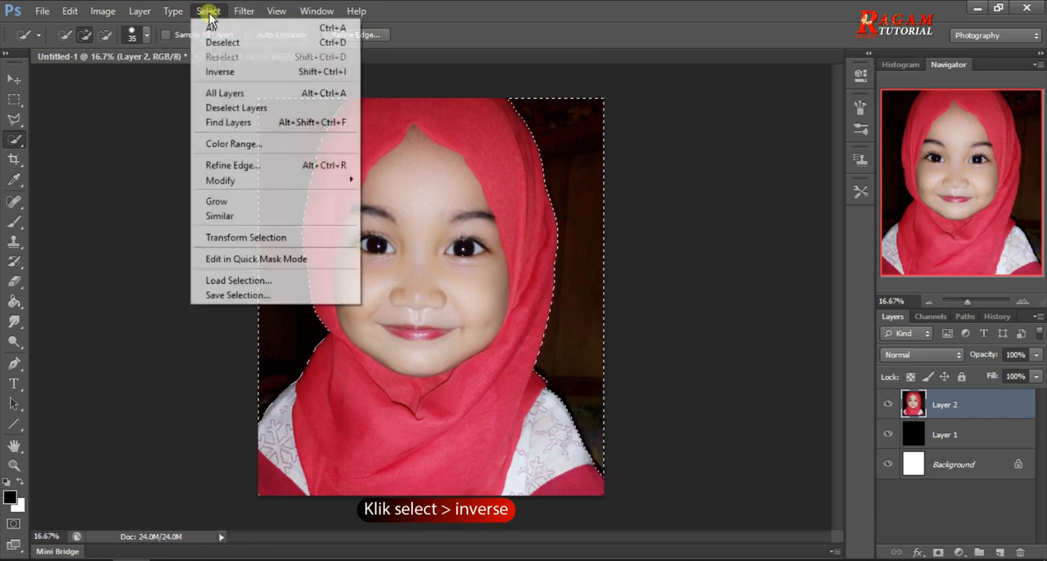
click(262, 72)
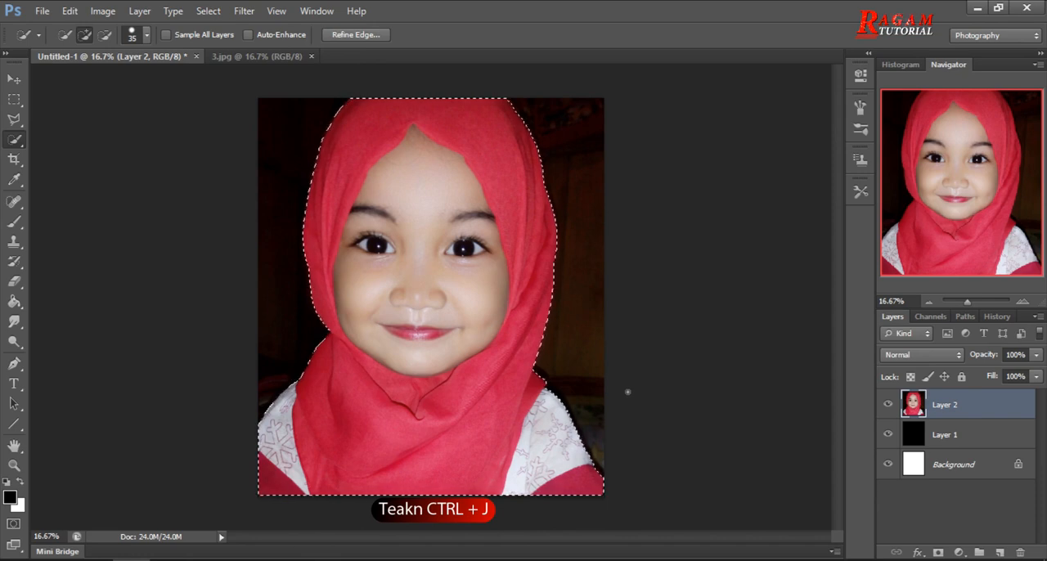
key(ctrl+j)
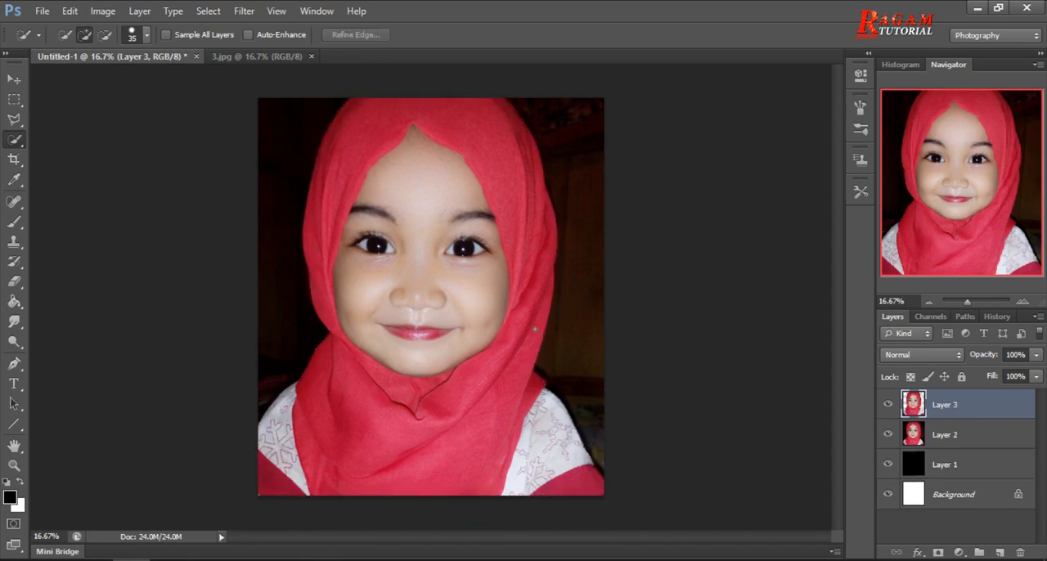
Delete the original photo layer, Layer 2, keeping the cut-out girl above the black layer.
click(888, 435)
click(887, 436)
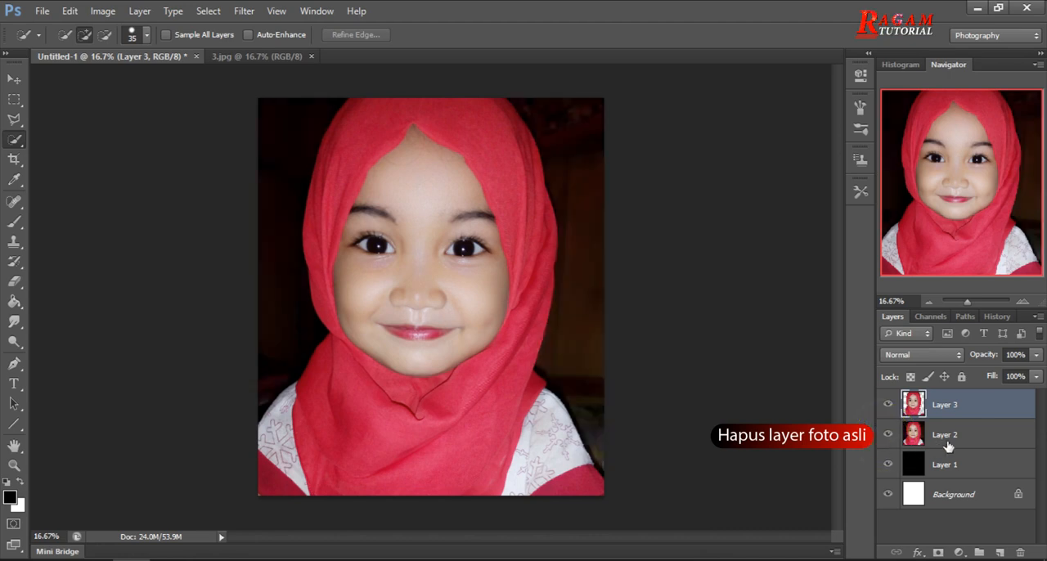
click(946, 440)
click(889, 435)
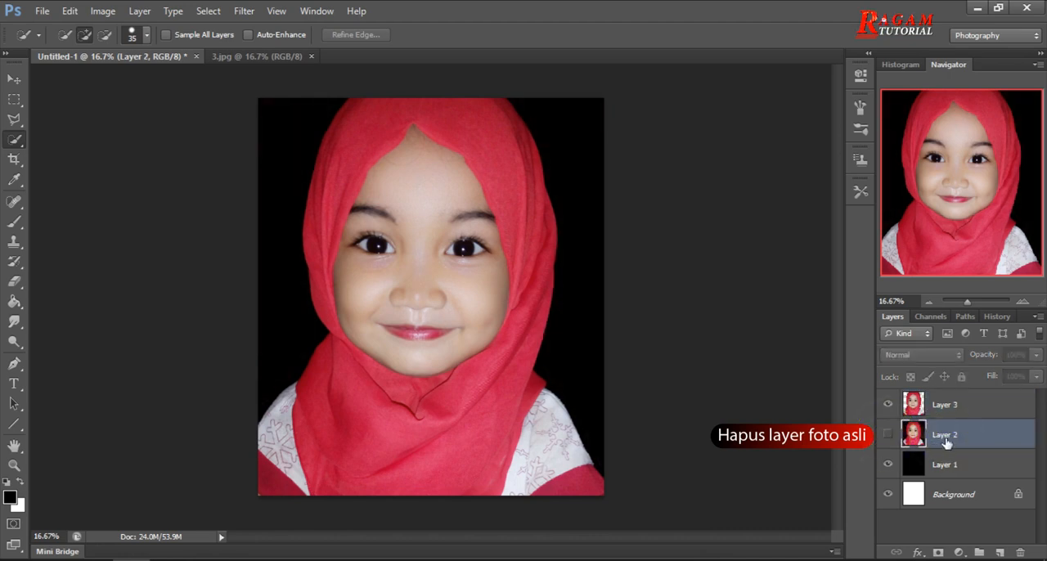
click(1021, 555)
click(494, 221)
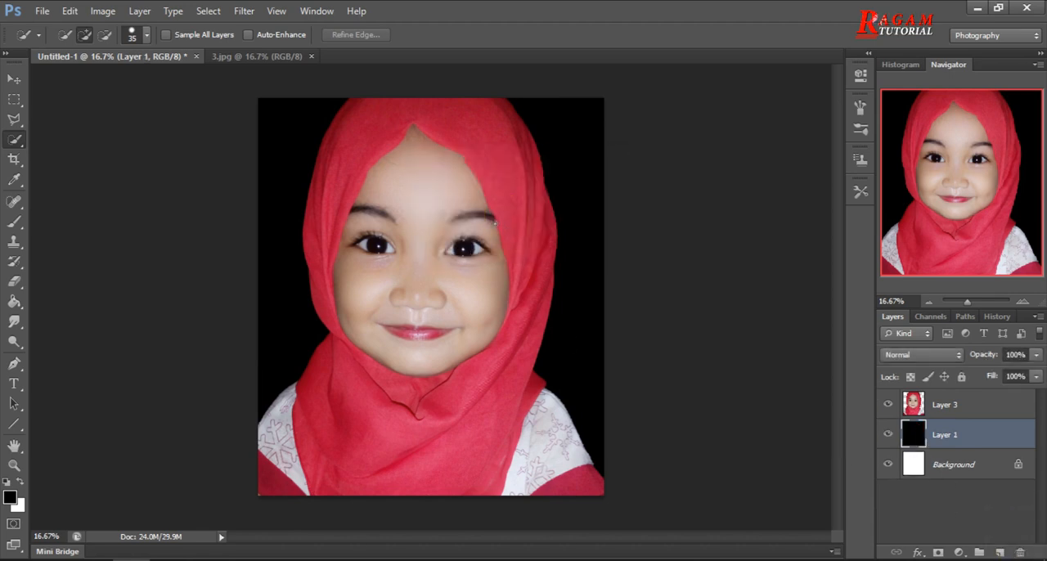
Desaturate the cut-out portrait on Layer 3 to black and white.
click(954, 411)
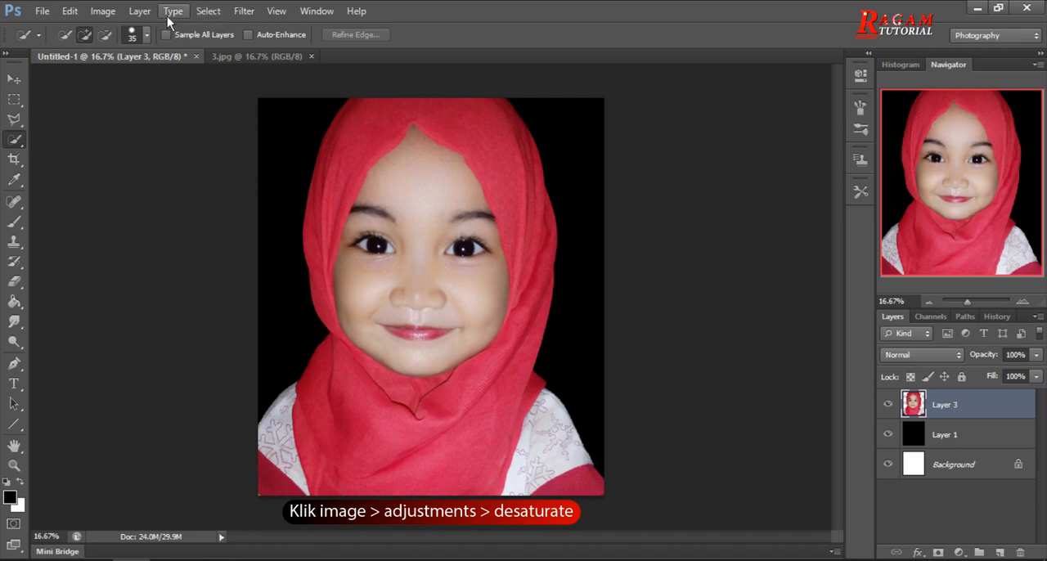
click(115, 13)
mouse_move(229, 50)
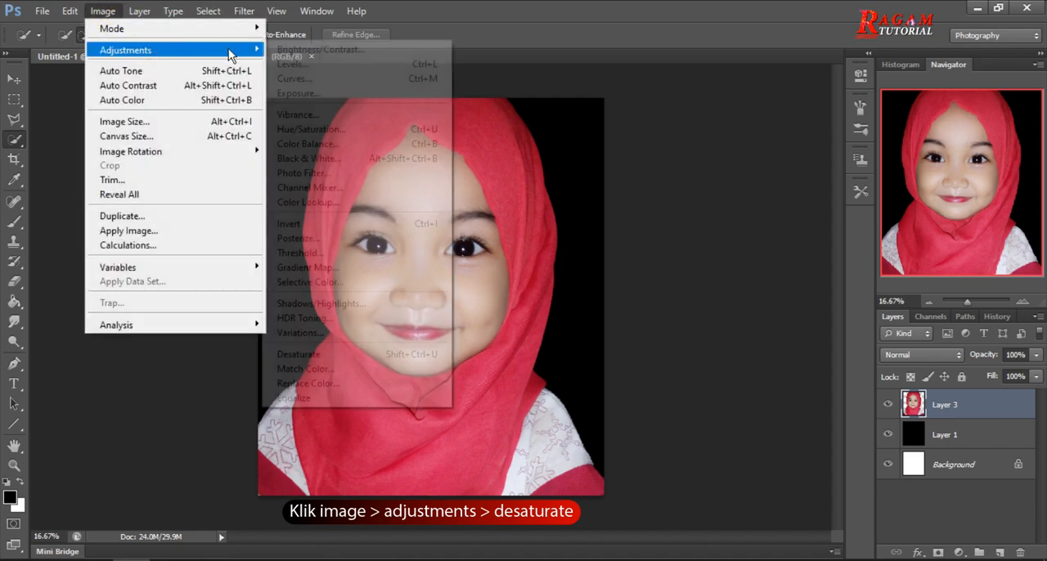
click(365, 356)
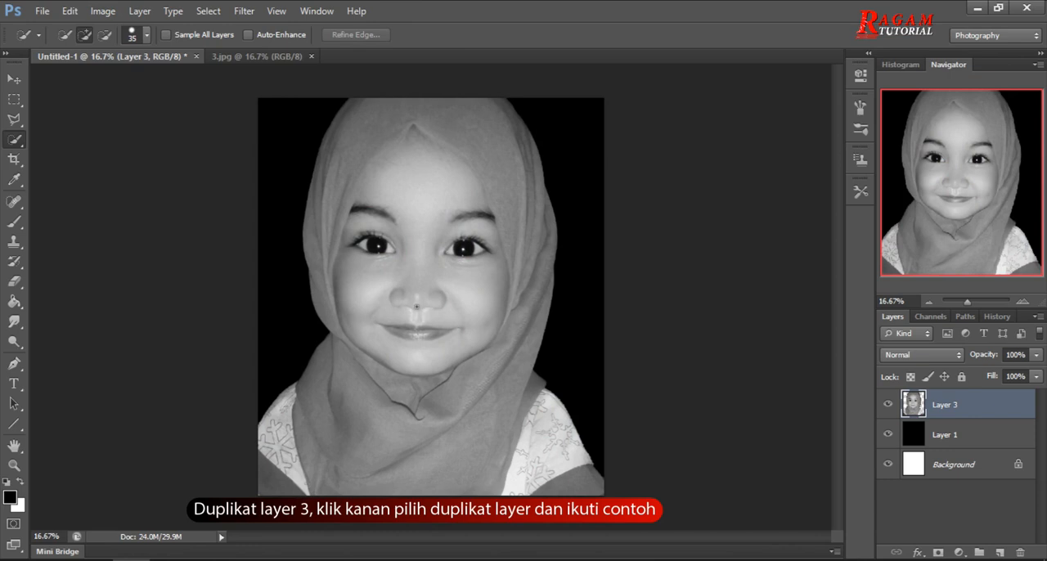
Duplicate Layer 3 into a new document, leaving the document name blank.
right_click(967, 410)
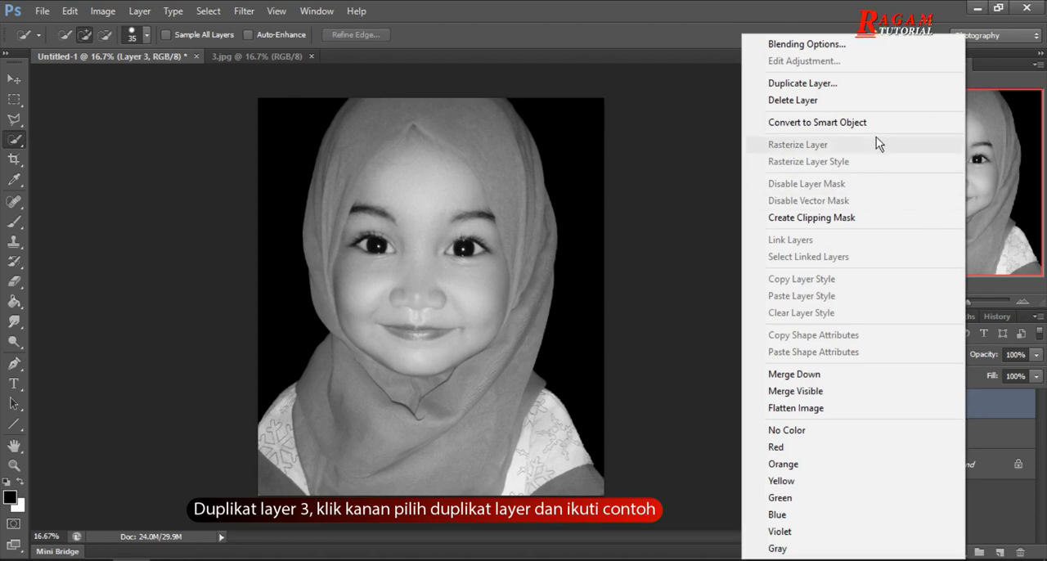
click(869, 86)
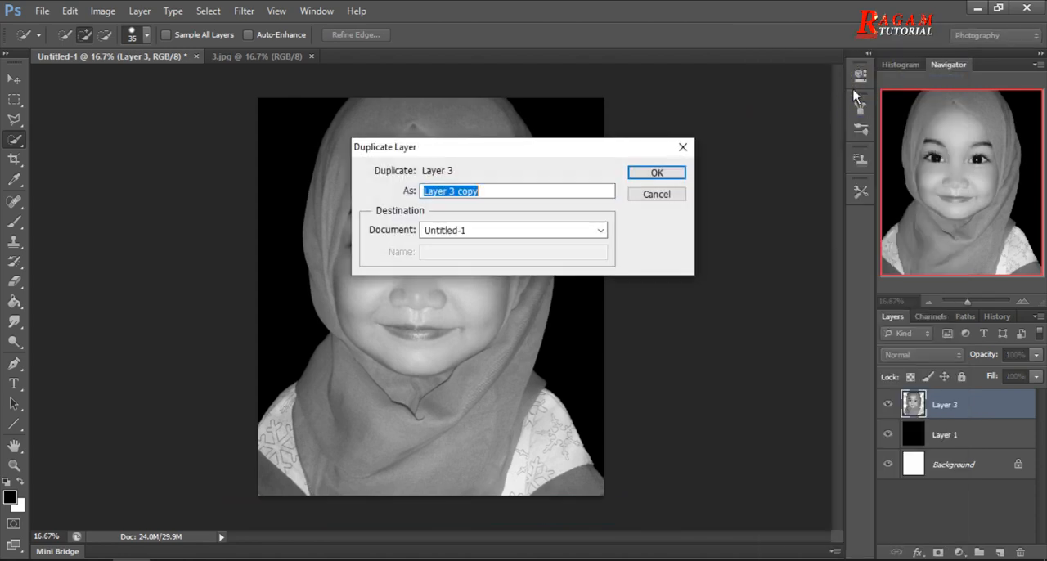
click(498, 230)
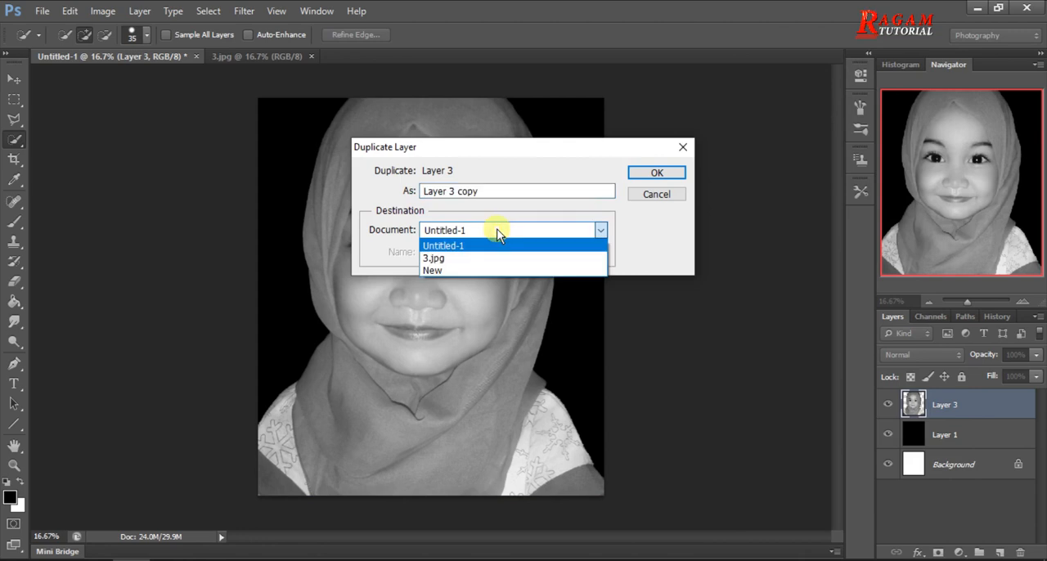
click(448, 269)
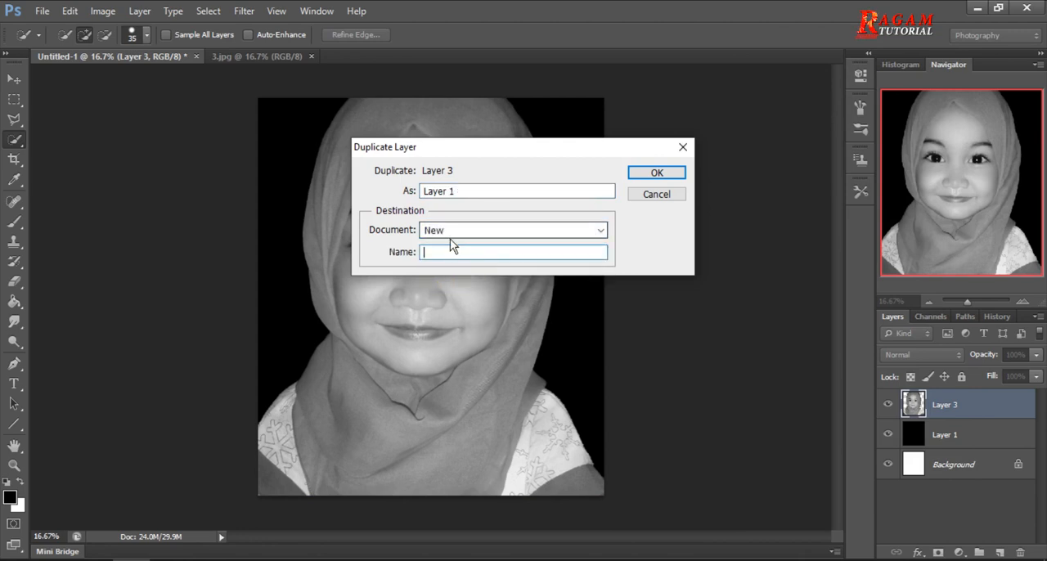
click(675, 173)
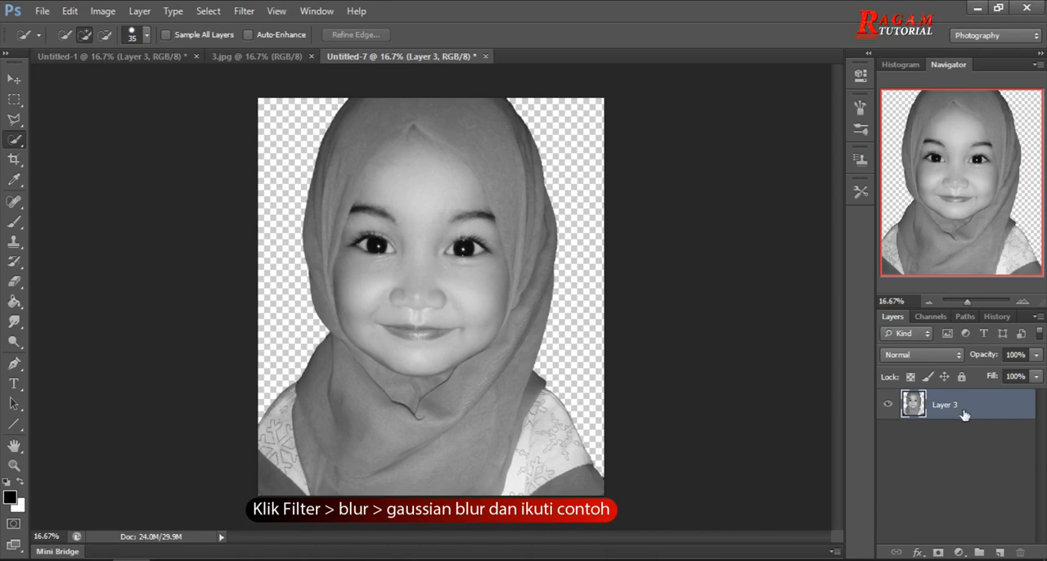
Apply a Gaussian Blur with a 3.0 pixel radius to the portrait in the new document.
click(256, 13)
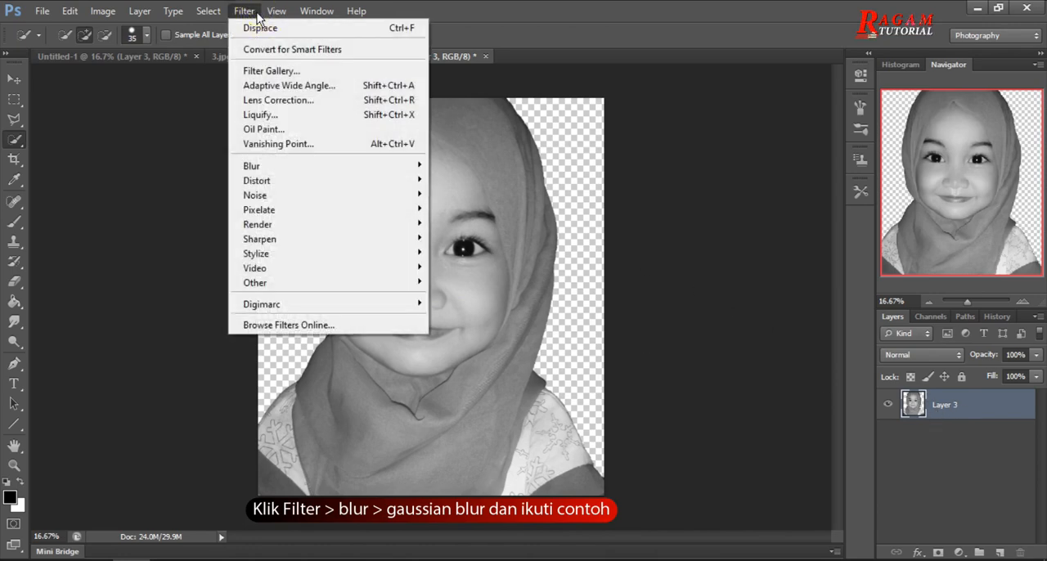
mouse_move(395, 179)
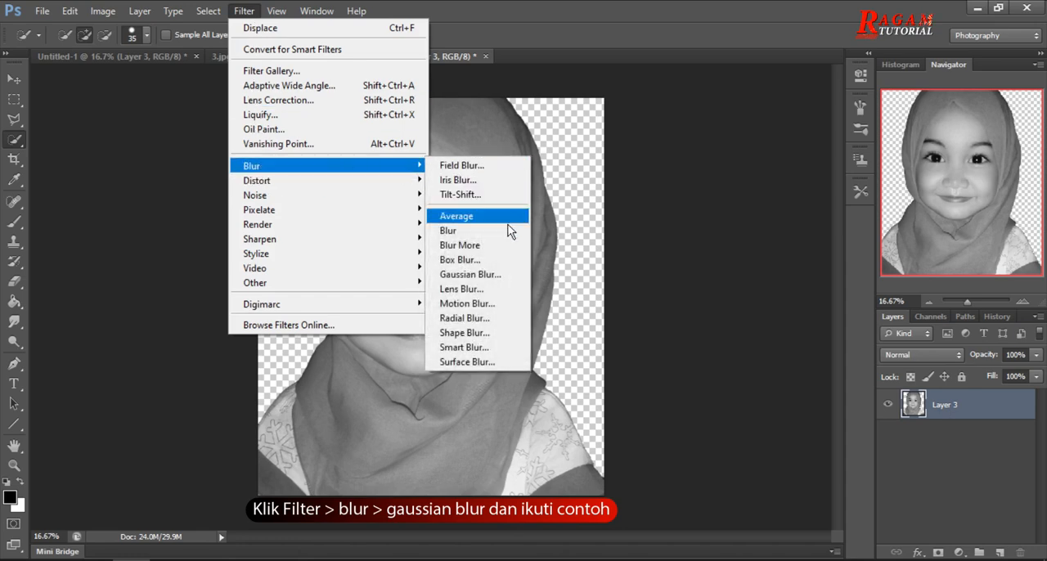
click(516, 277)
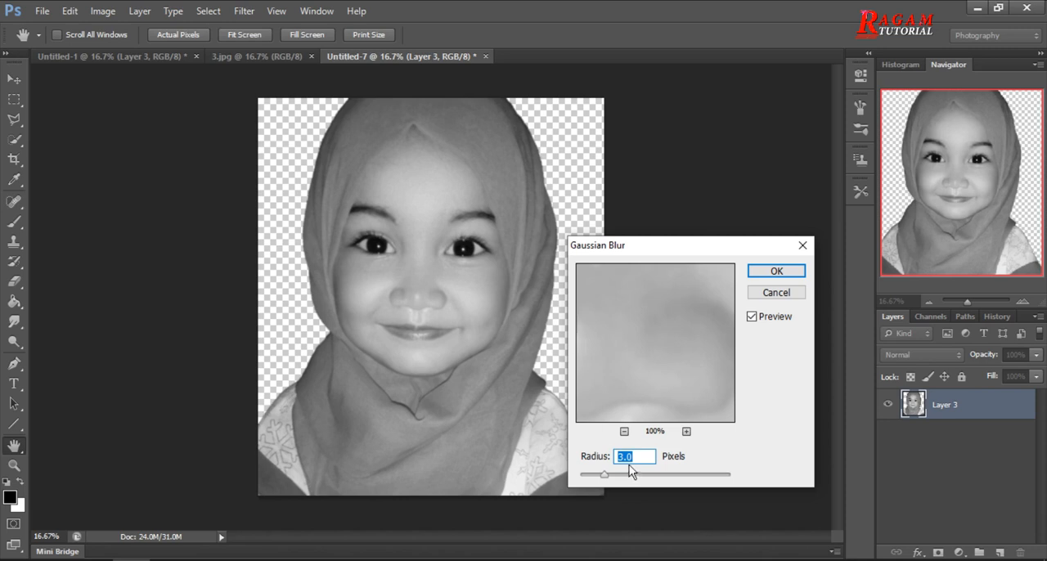
click(794, 274)
key(w)
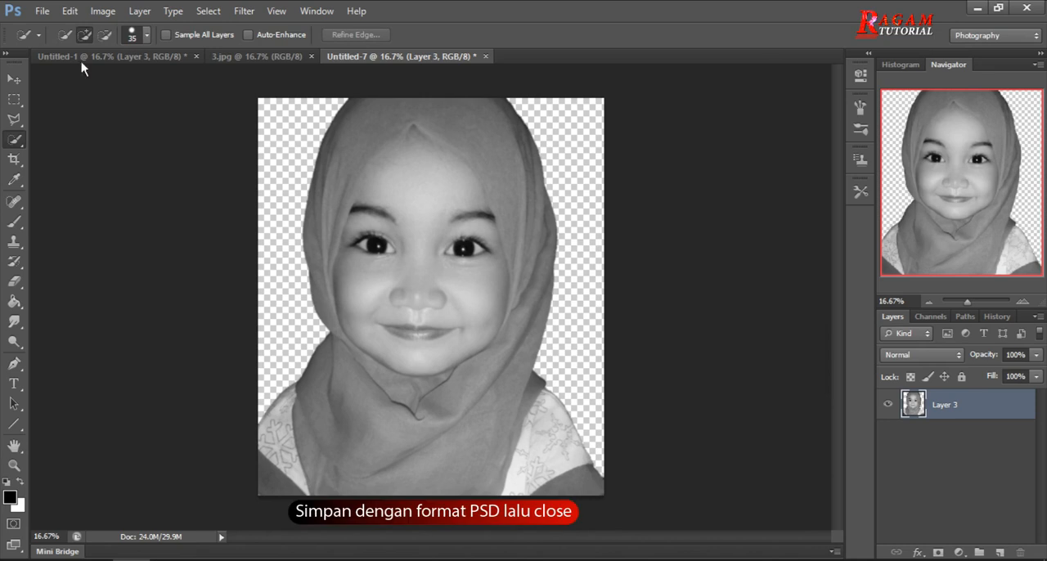
Save the blurred portrait document as pola in Photoshop PSD format with maximized compatibility, and close it.
click(47, 13)
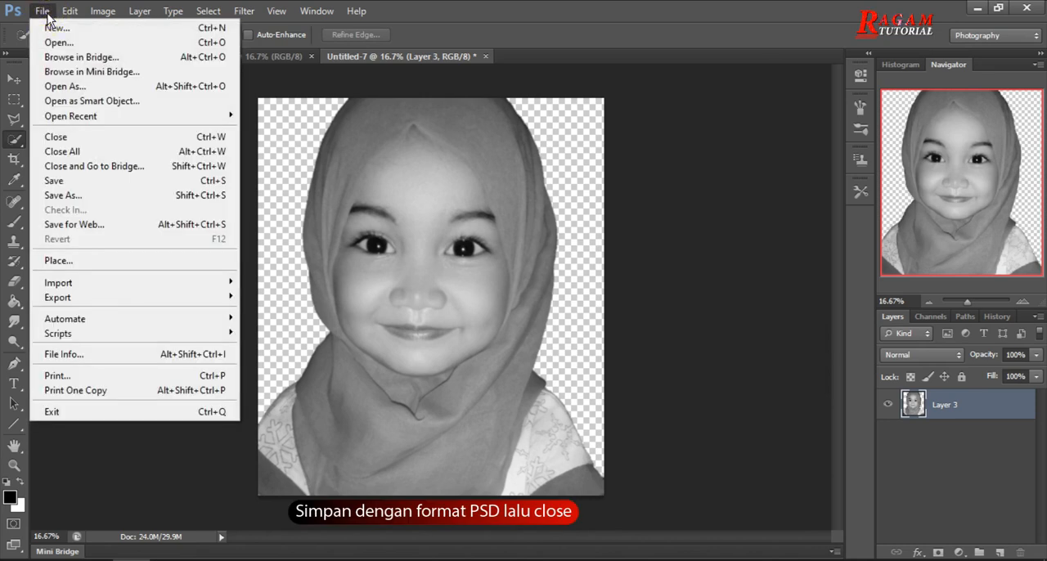
click(143, 197)
double_click(549, 342)
text(pola)
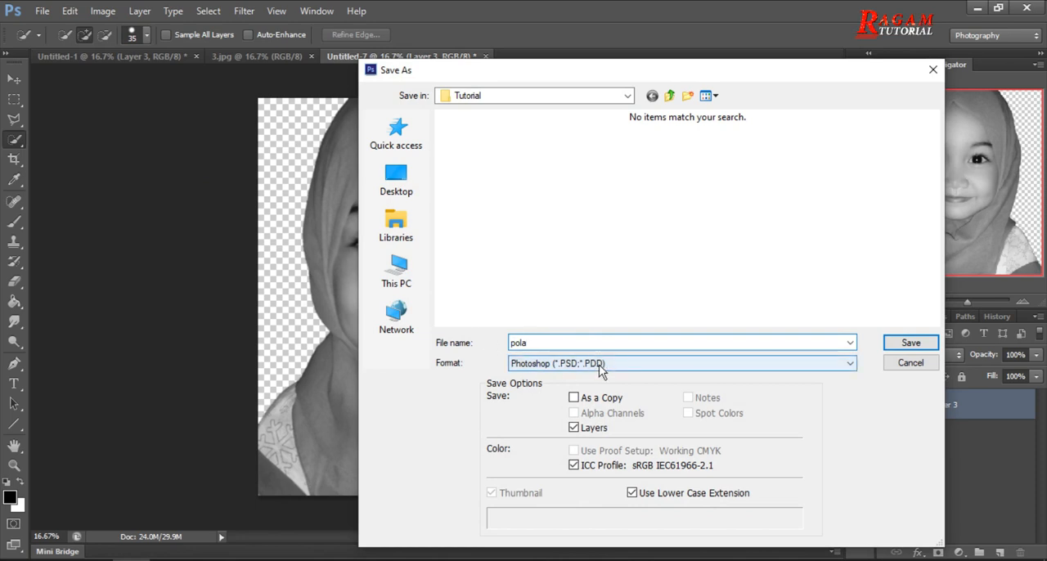
click(910, 343)
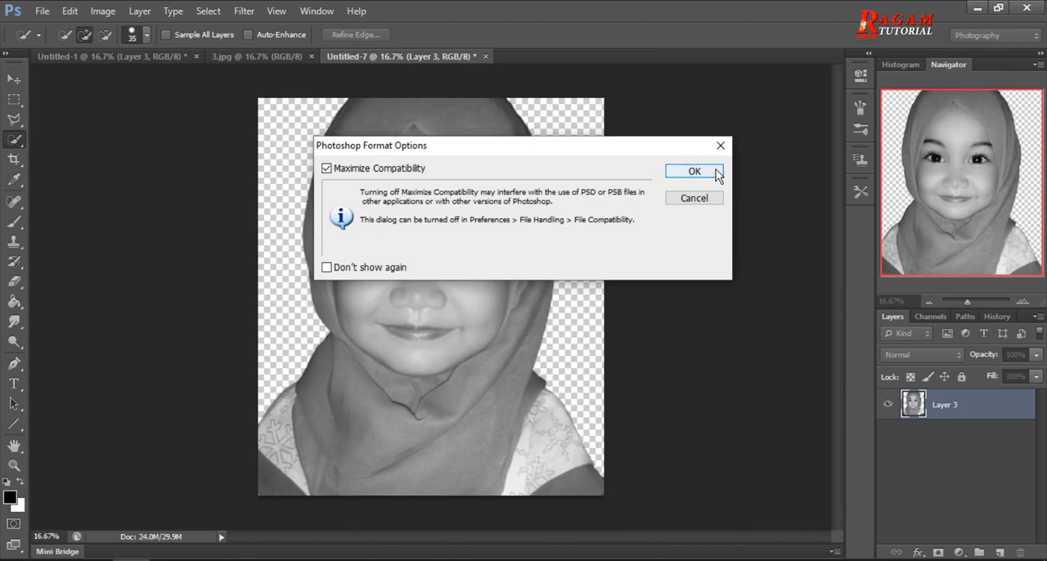
click(695, 172)
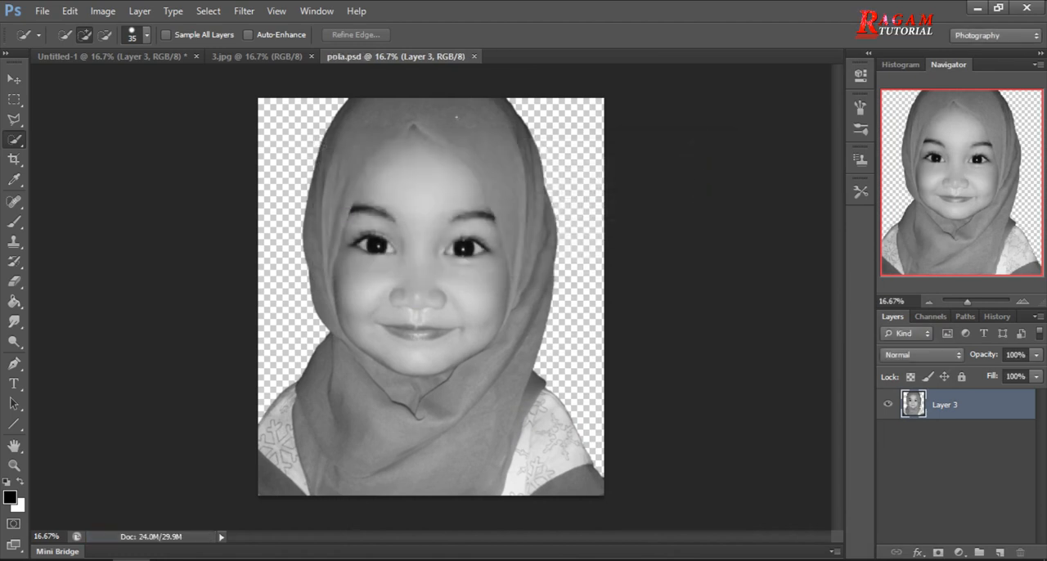
click(475, 56)
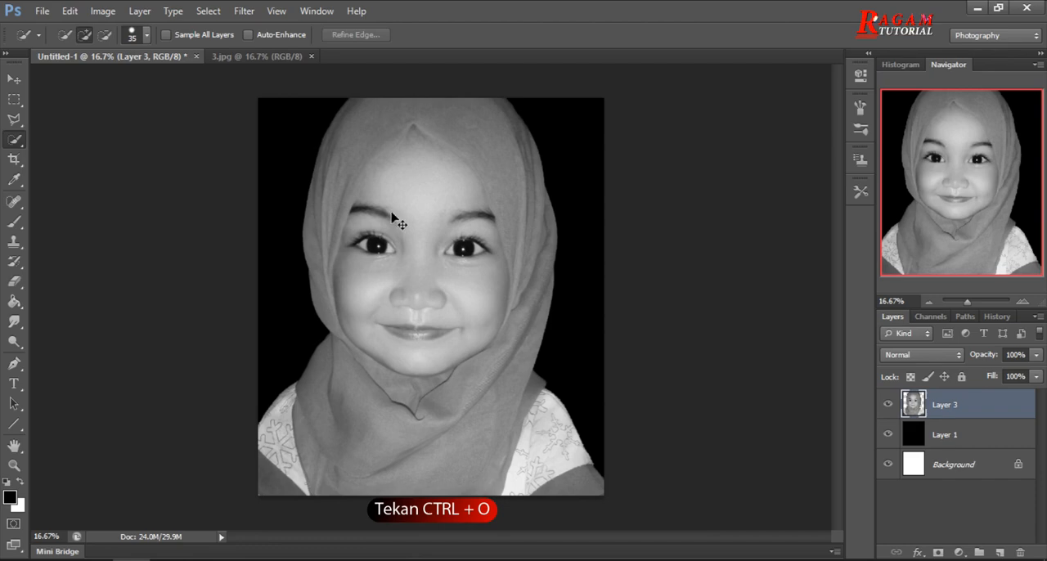
Open the TYPOGRAPHY image from the Tutorial folder.
key(ctrl+o)
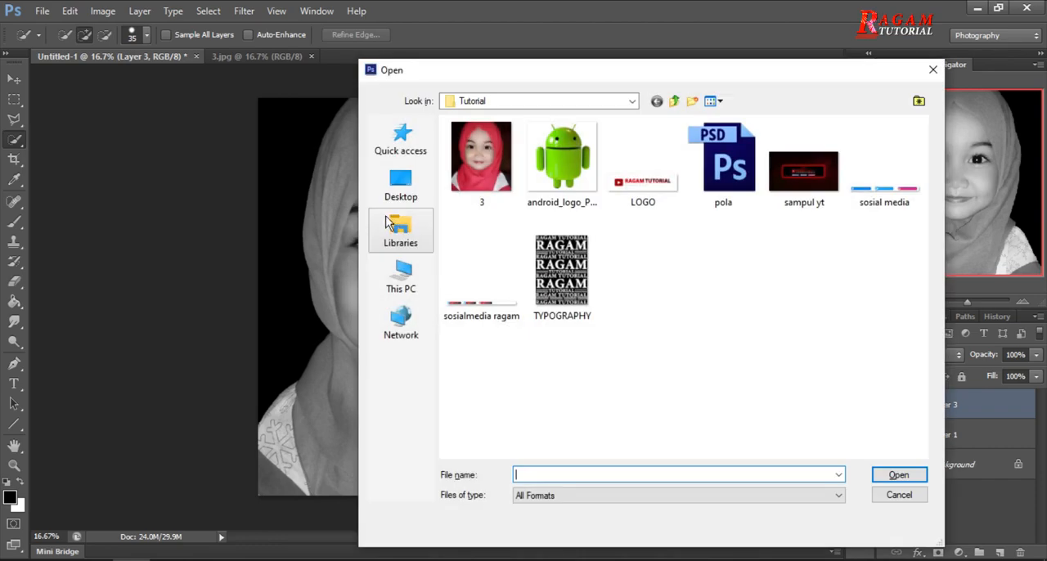
click(563, 285)
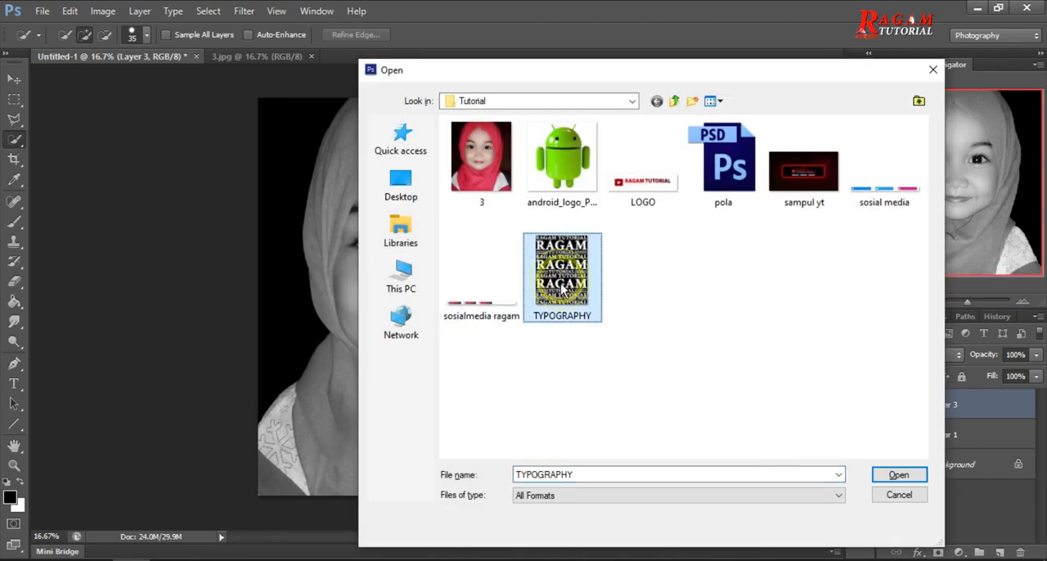
click(913, 477)
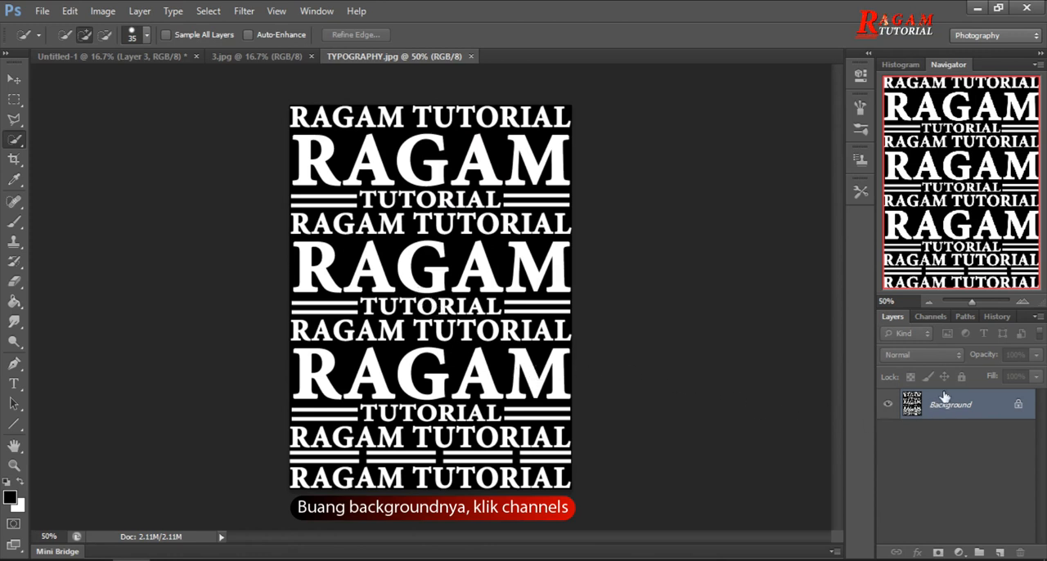
Load the RGB channel as a selection, copy the white lettering to a new layer, and check it without the Background.
click(933, 317)
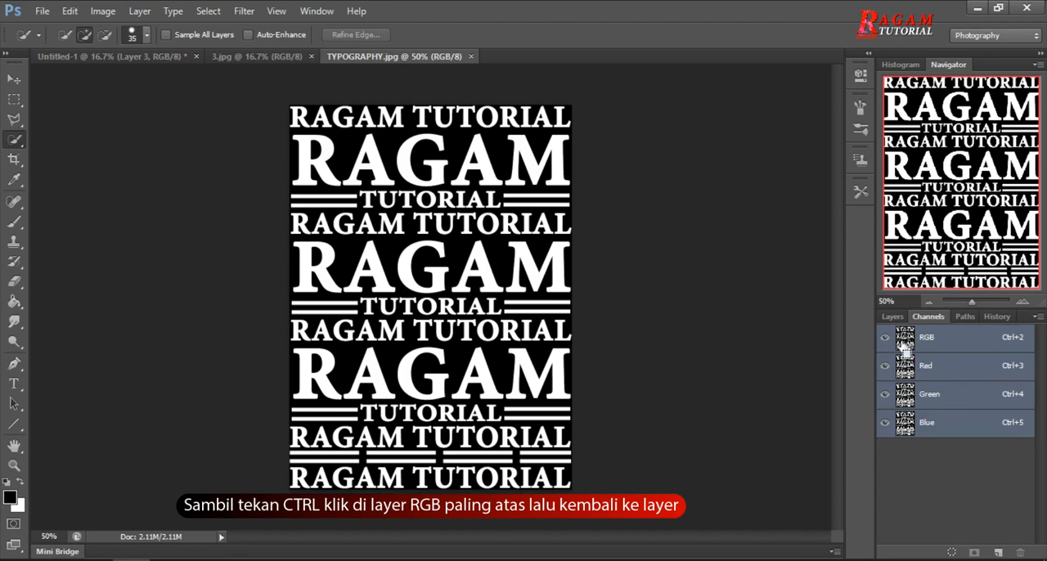
ctrl+click(905, 342)
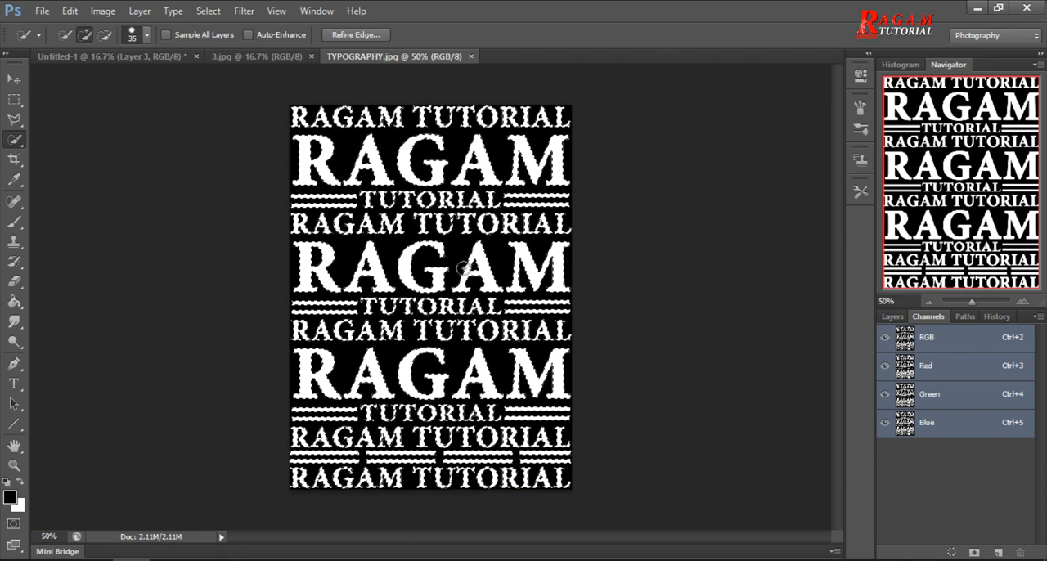
click(900, 318)
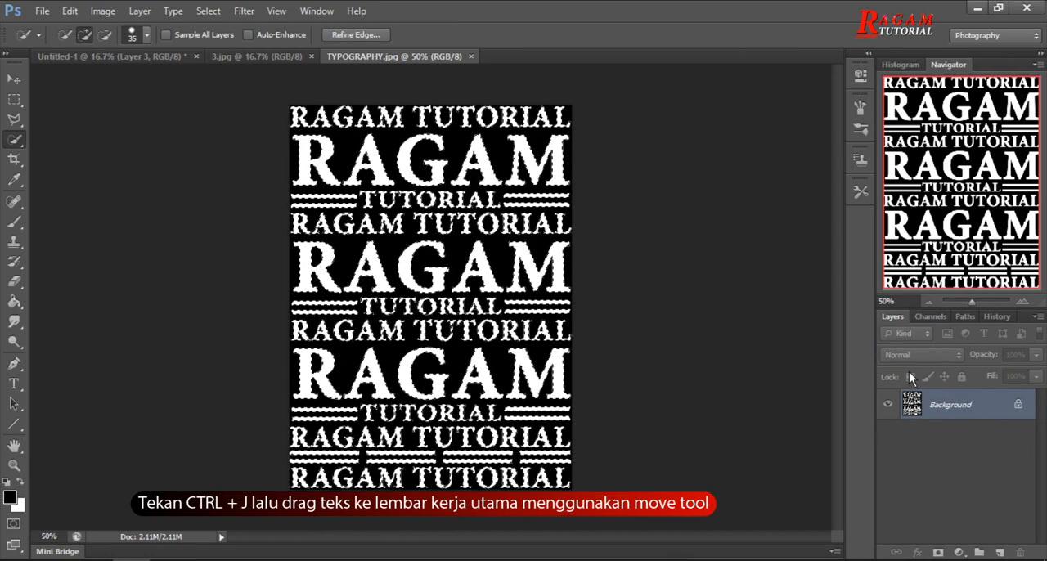
key(ctrl+j)
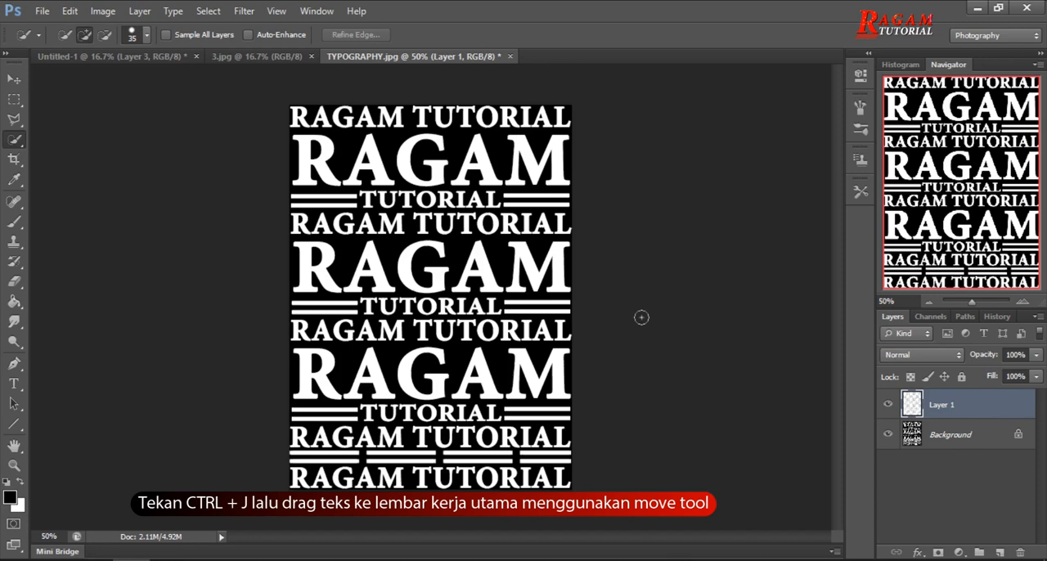
click(888, 435)
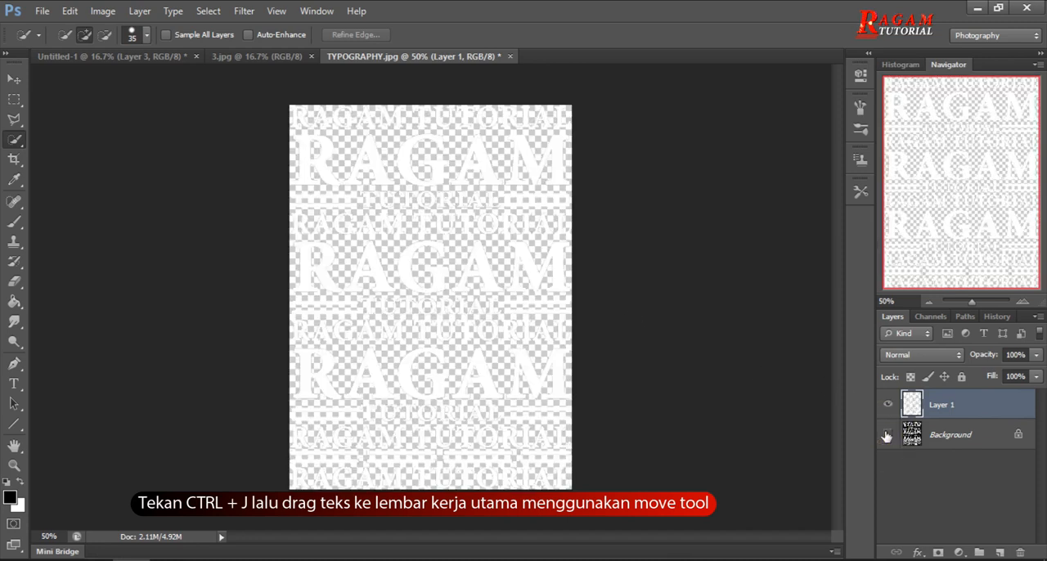
click(888, 434)
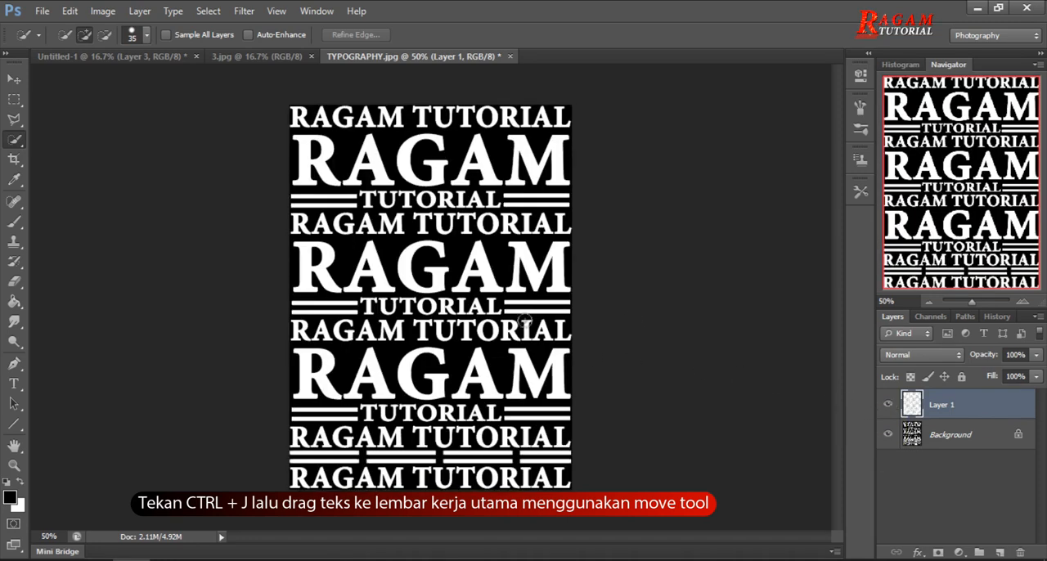
Move the extracted lettering layer into the Untitled-1 portrait document and give it a Drop Shadow with the default settings.
click(15, 85)
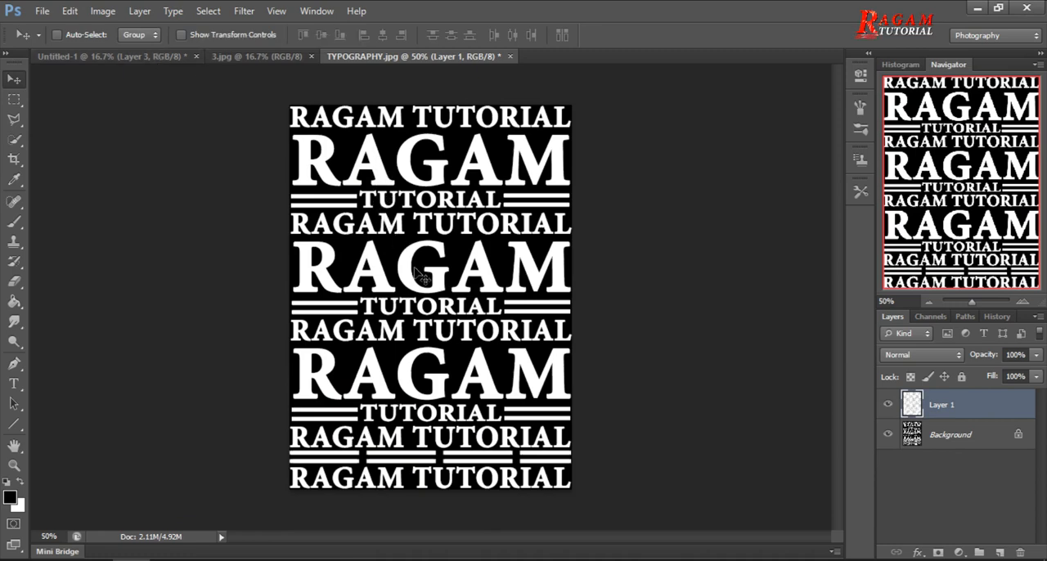
drag(419, 276, 396, 247)
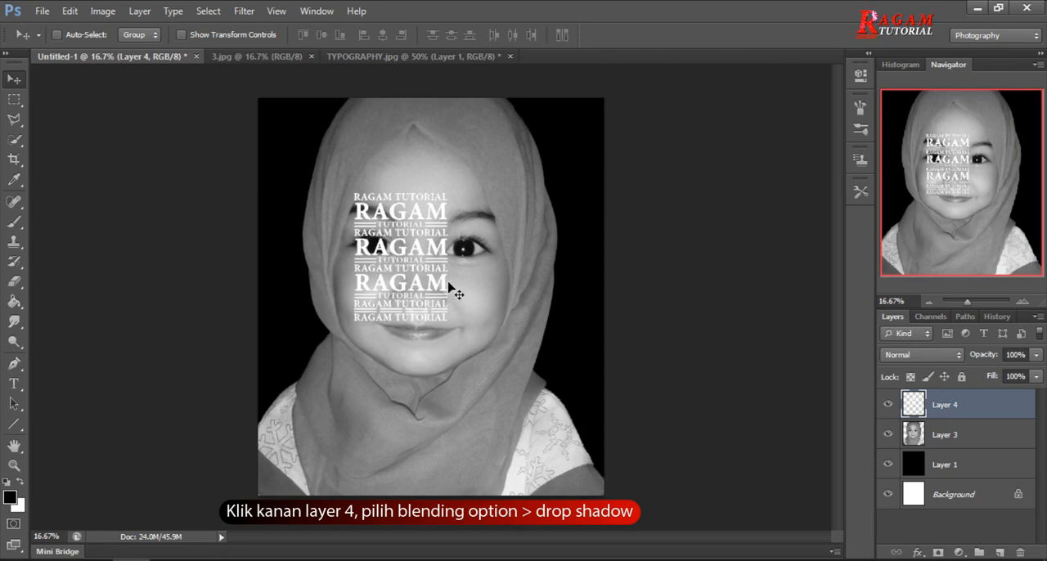
right_click(972, 417)
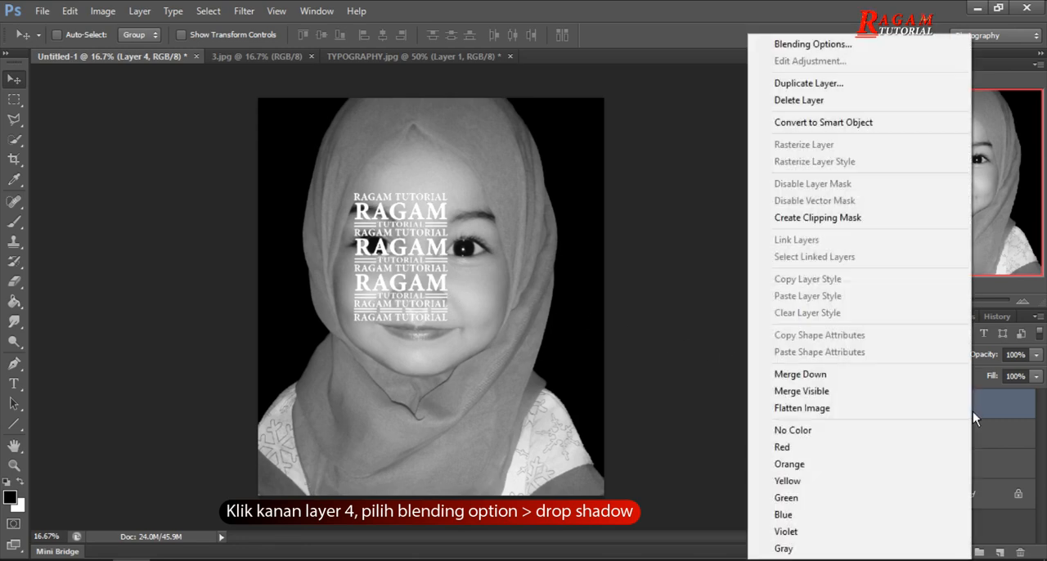
click(871, 51)
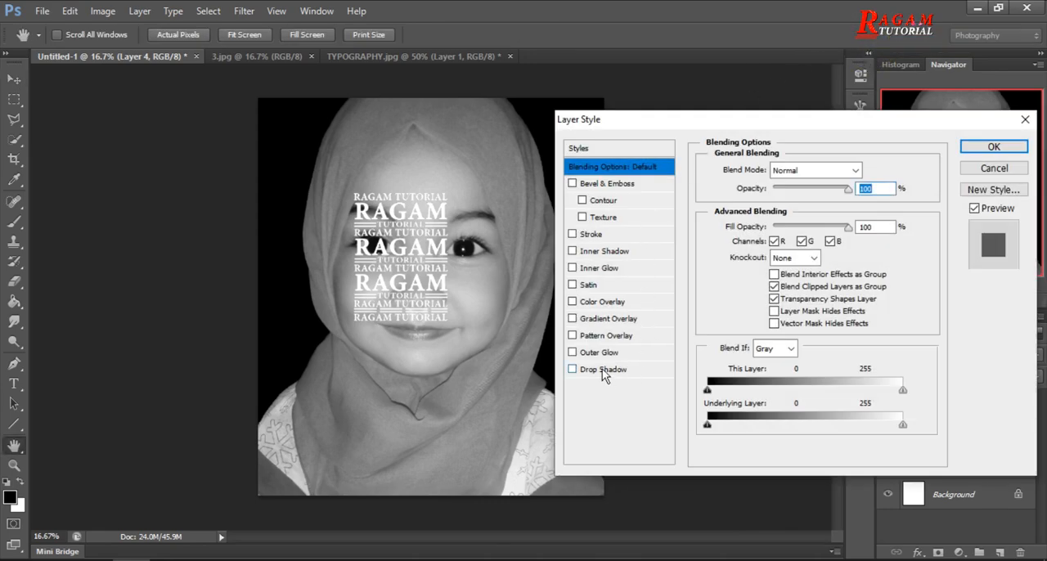
click(607, 373)
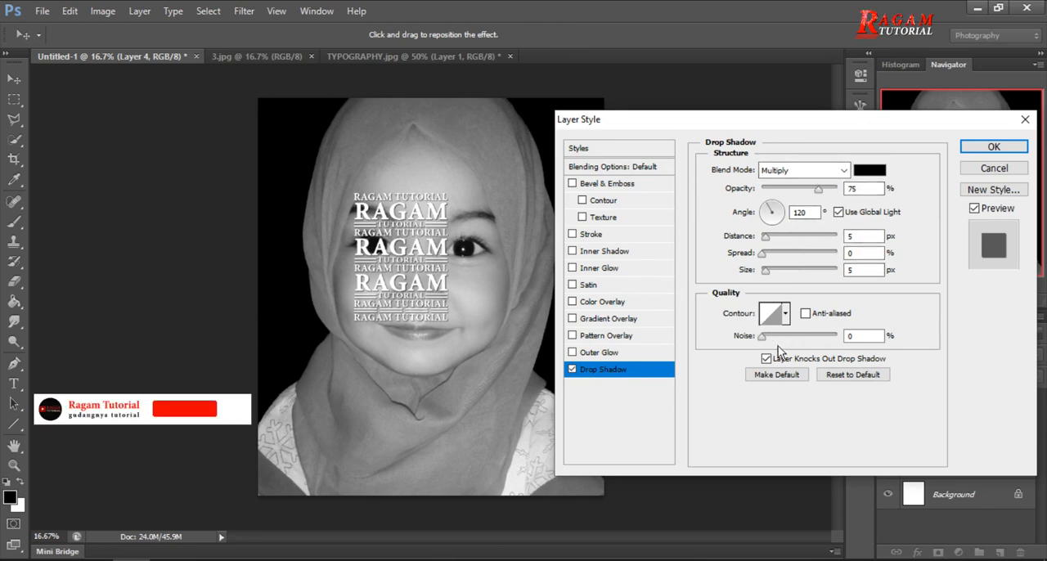
click(1015, 148)
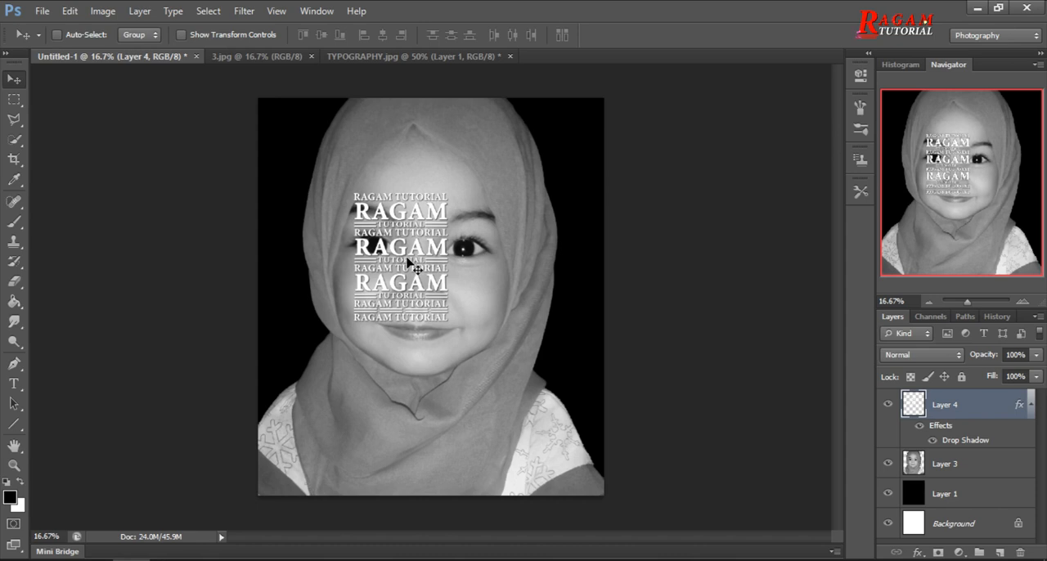
Move the text block to the canvas's upper-left corner and place three duplicates side by side to fill the row across the top.
drag(407, 260, 313, 166)
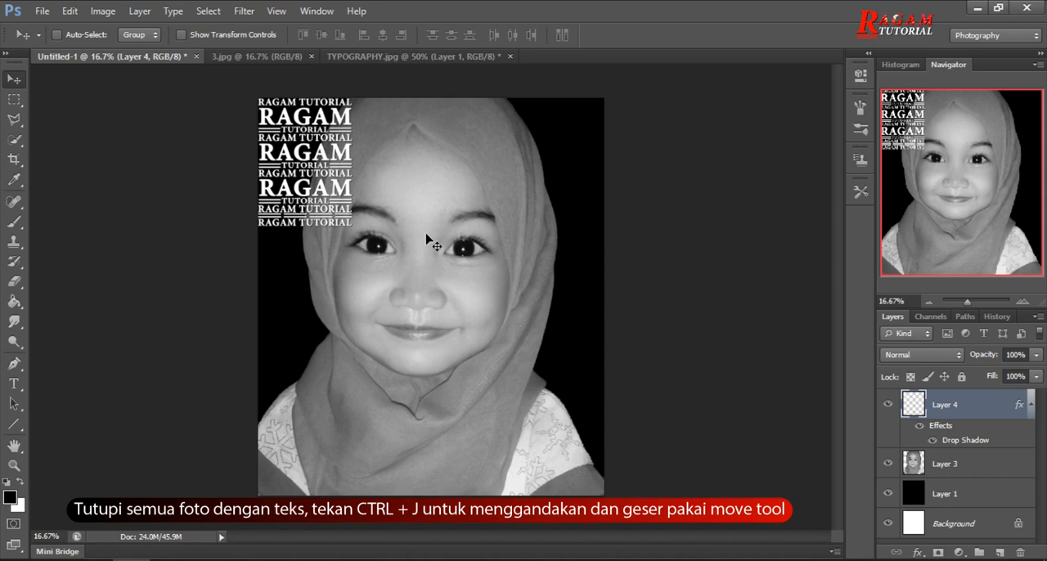
key(ctrl+j)
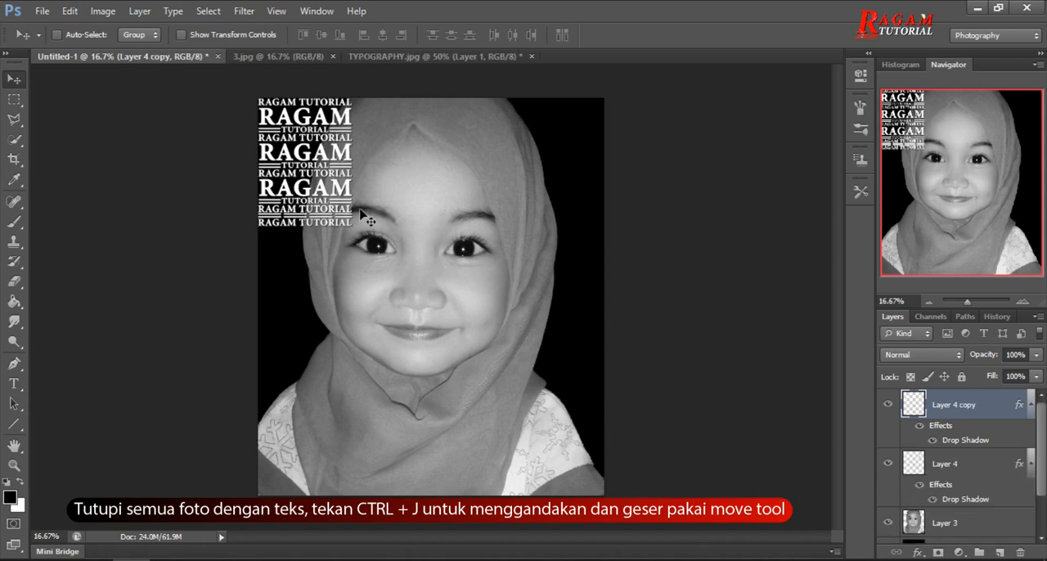
drag(312, 154, 400, 157)
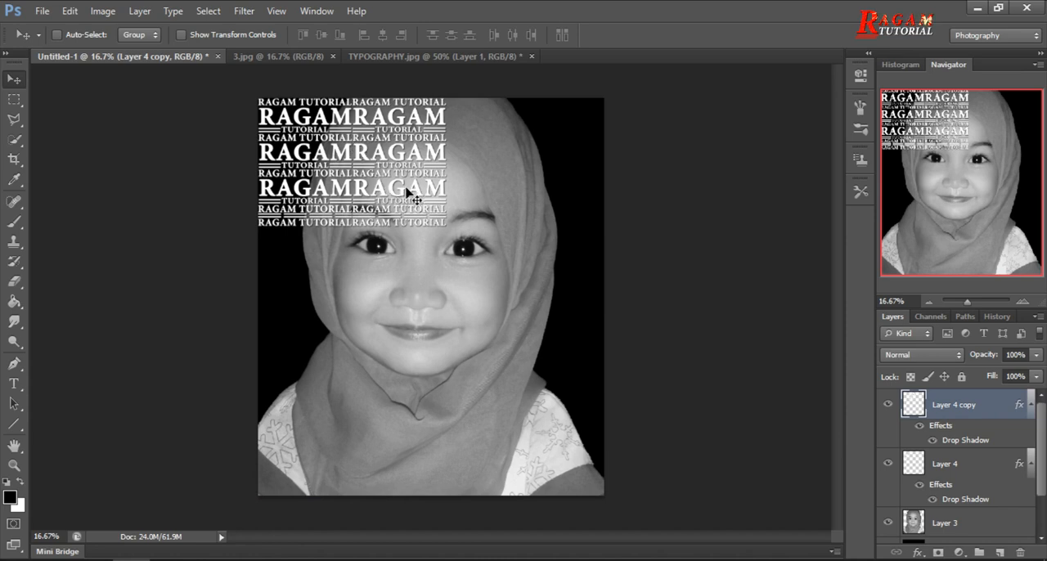
key(ctrl+j)
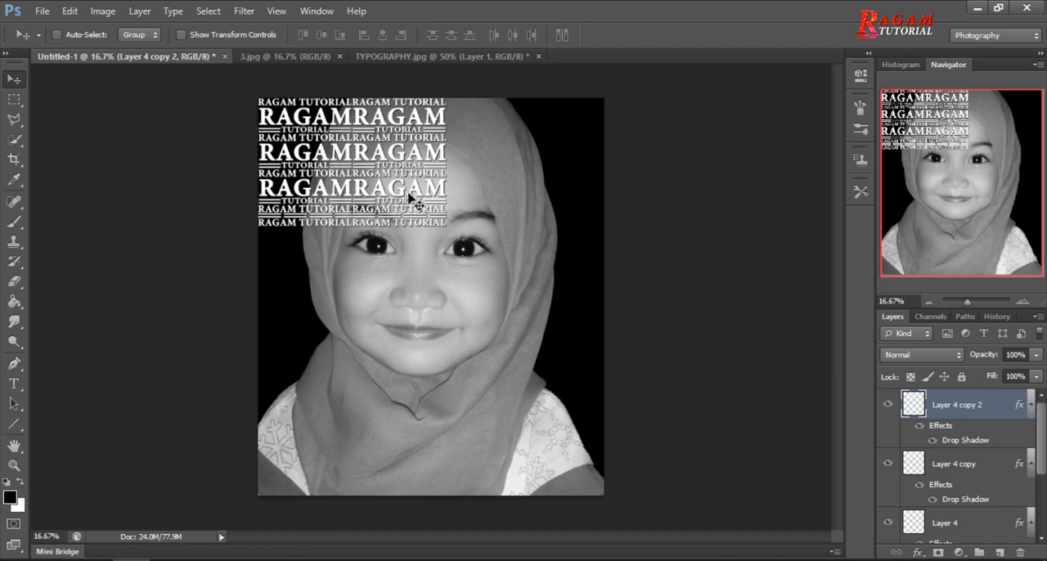
drag(404, 154, 508, 170)
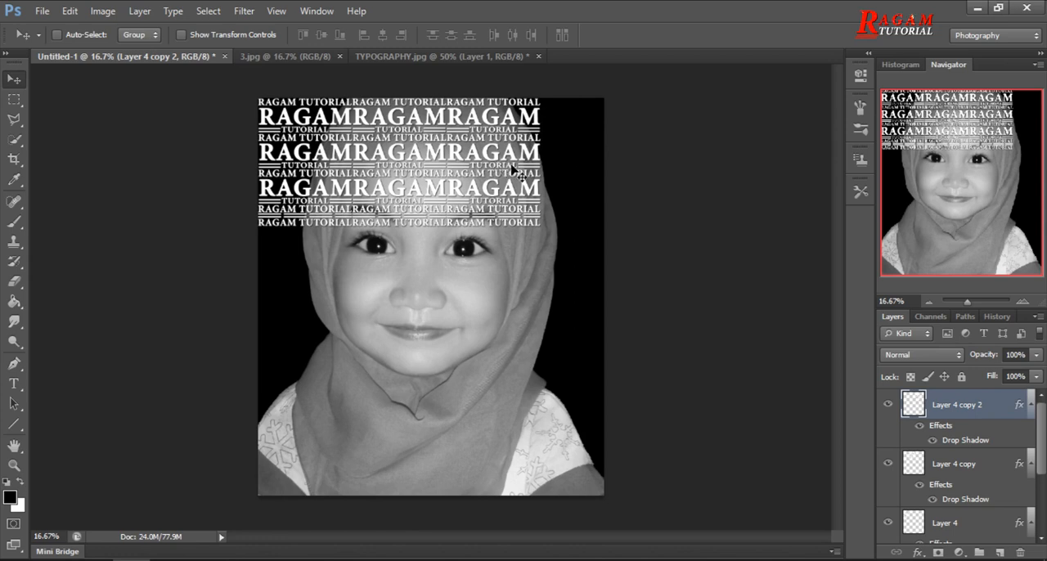
key(ctrl+j)
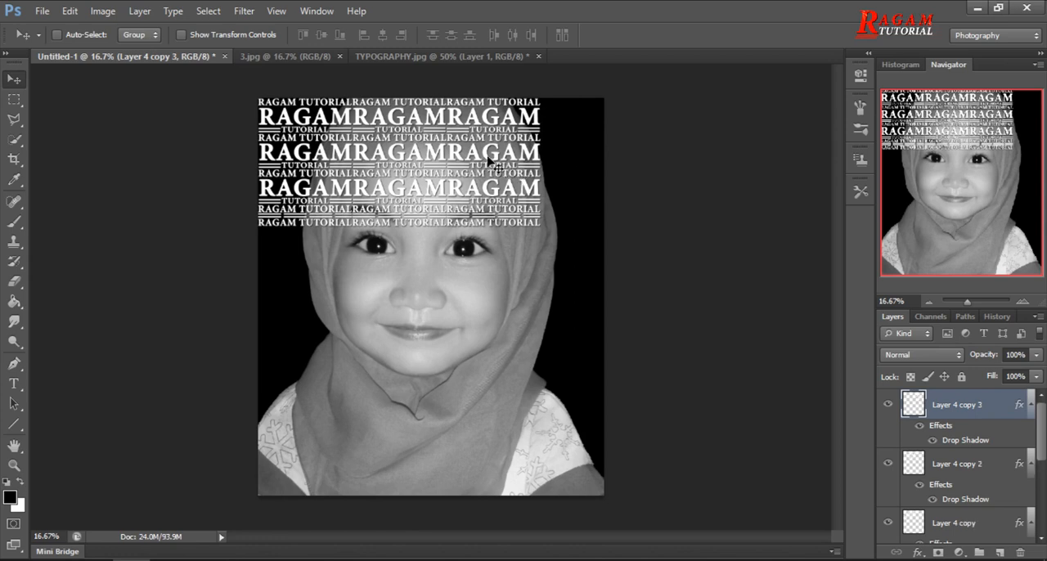
drag(482, 154, 575, 158)
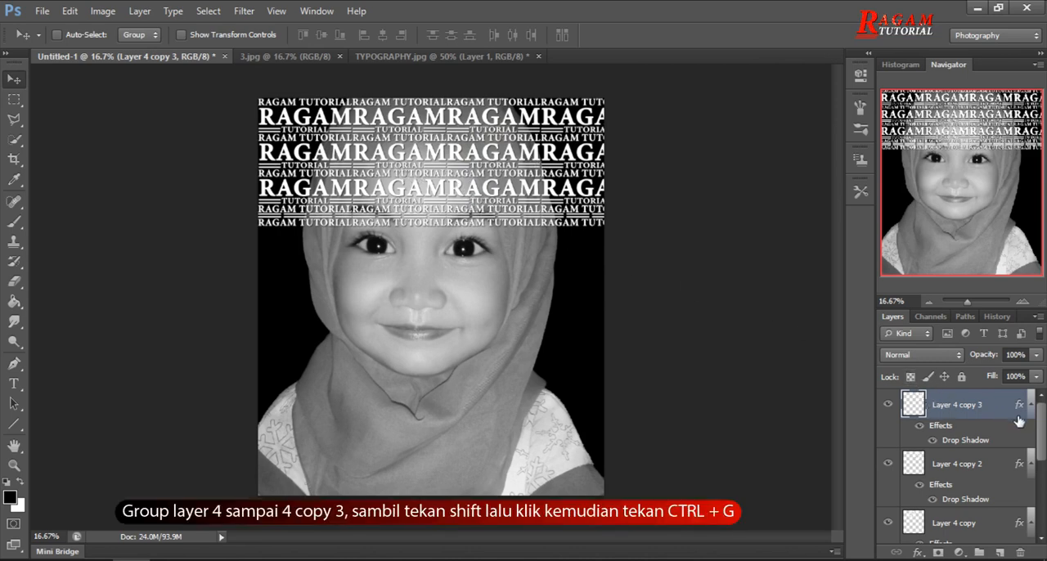
Group the four text layers, Layer 4 through Layer 4 copy 3.
scroll(1039, 426, down, 5)
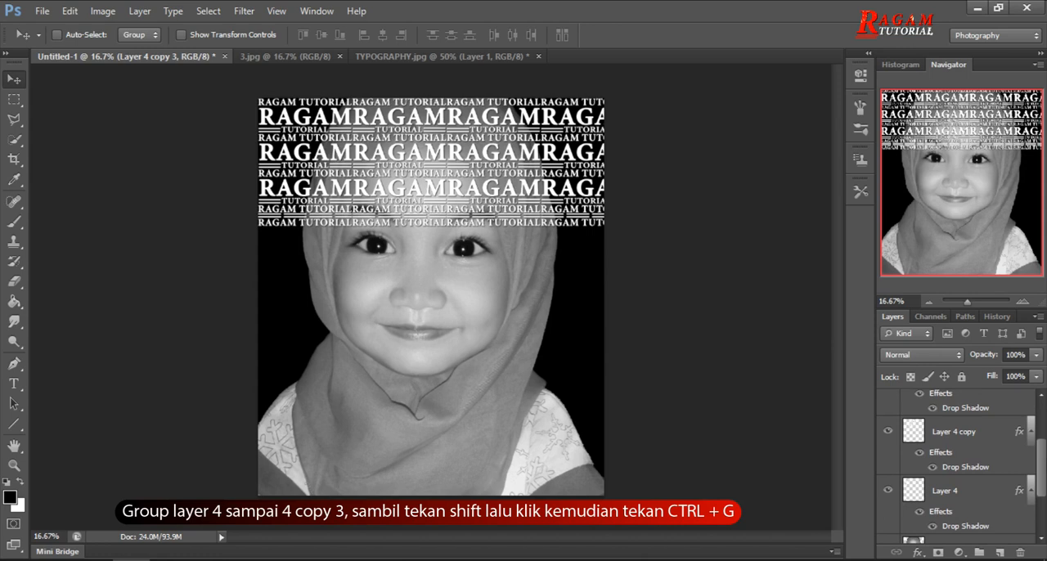
scroll(996, 465, up, 1)
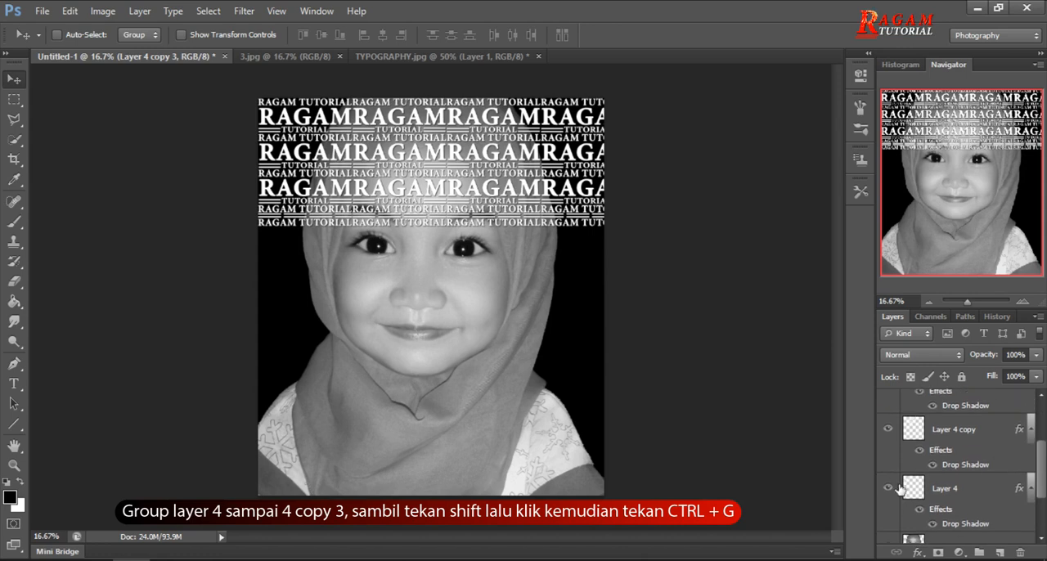
mouse_move(1040, 484)
mouse_down()
mouse_move(1041, 442)
mouse_move(1042, 489)
mouse_up()
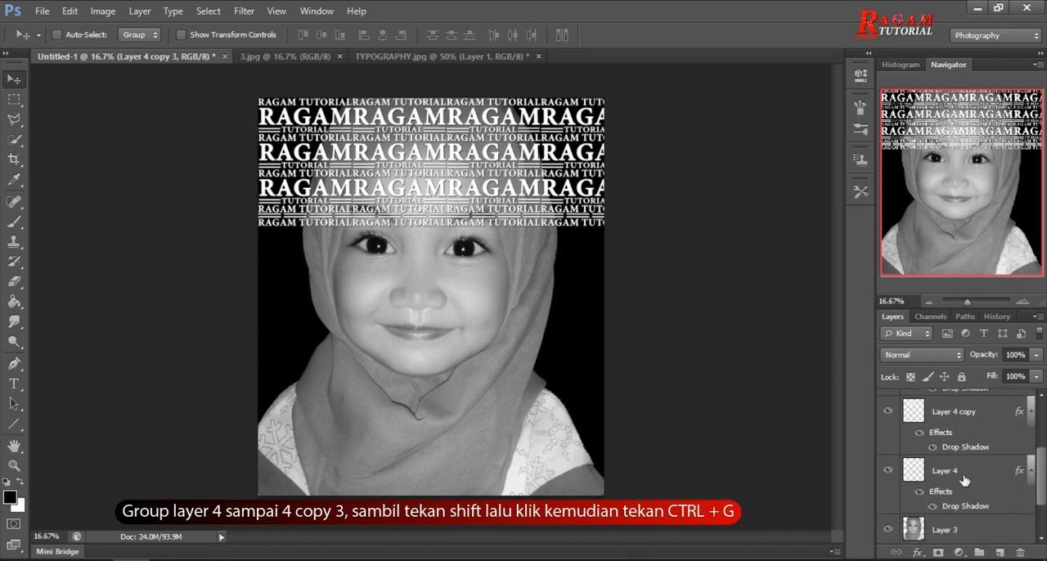
shift+click(964, 479)
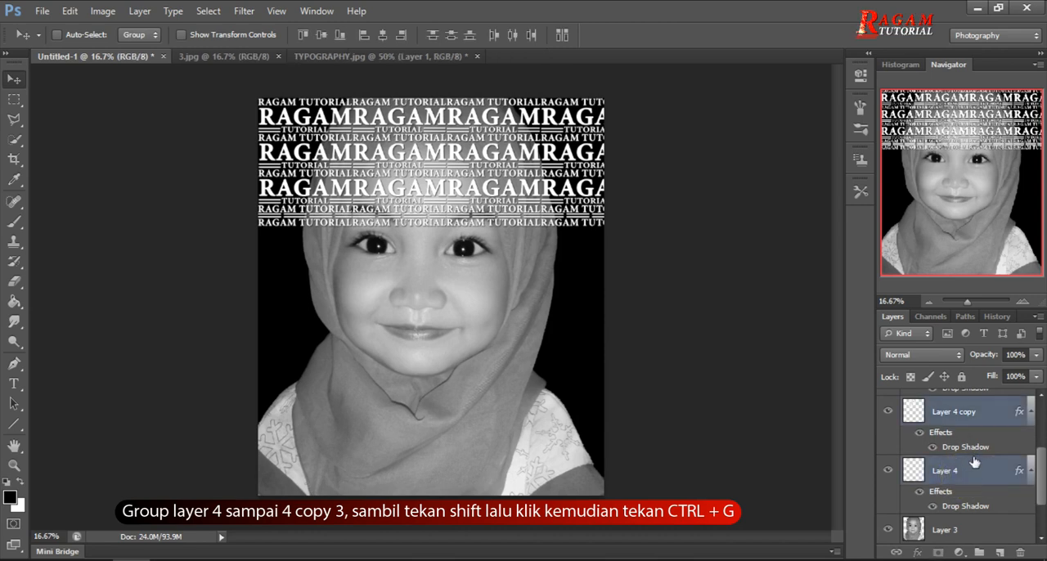
scroll(1026, 477, up, 3)
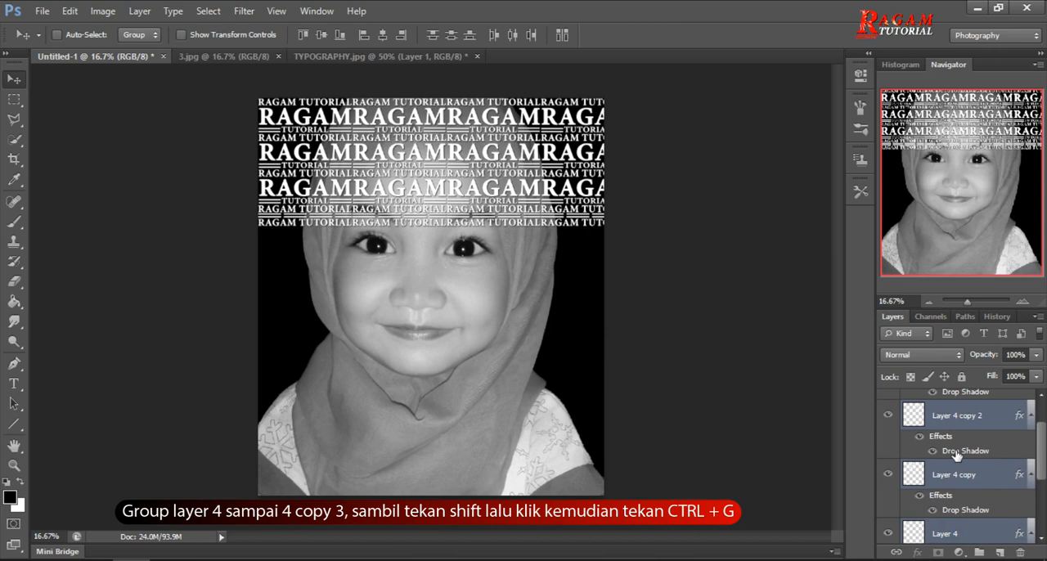
key(ctrl+g)
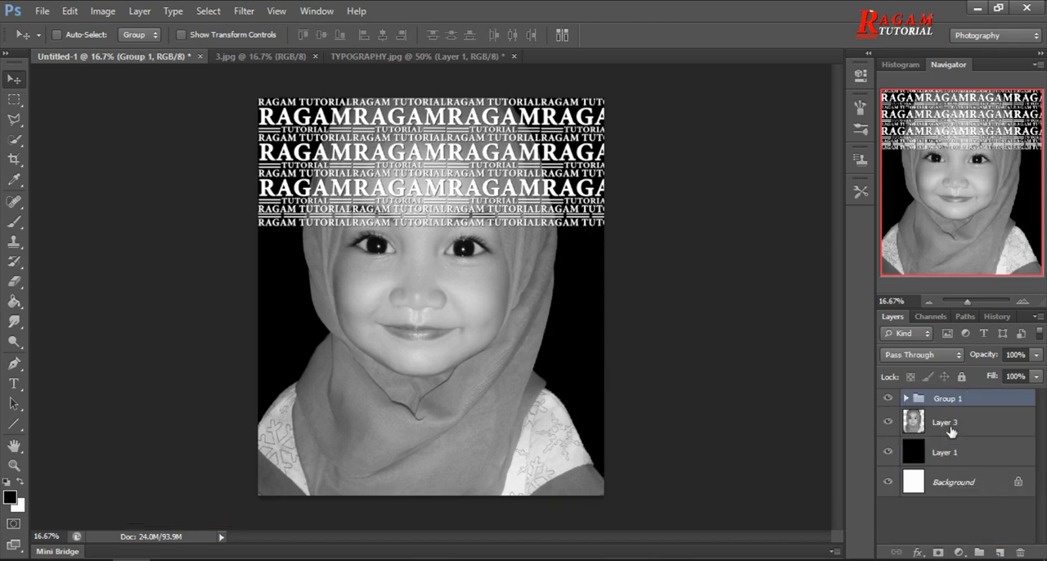
Rename the text layer group as Teks.
double_click(953, 400)
text(T)
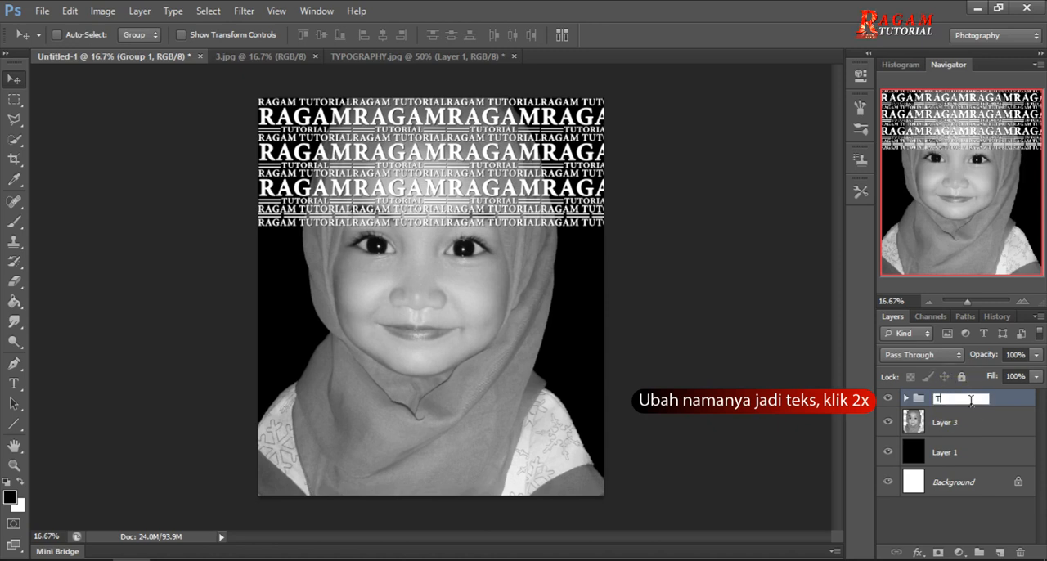
text(eks)
key(Return)
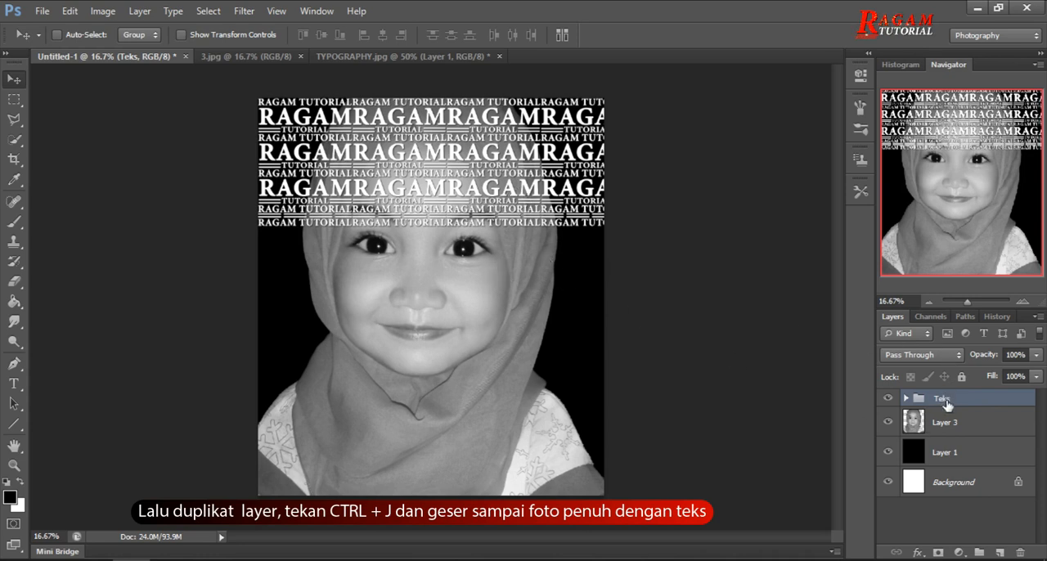
Duplicate the Teks group three times, stacking each copy directly below the previous one until the lettering covers the whole portrait.
key(ctrl+j)
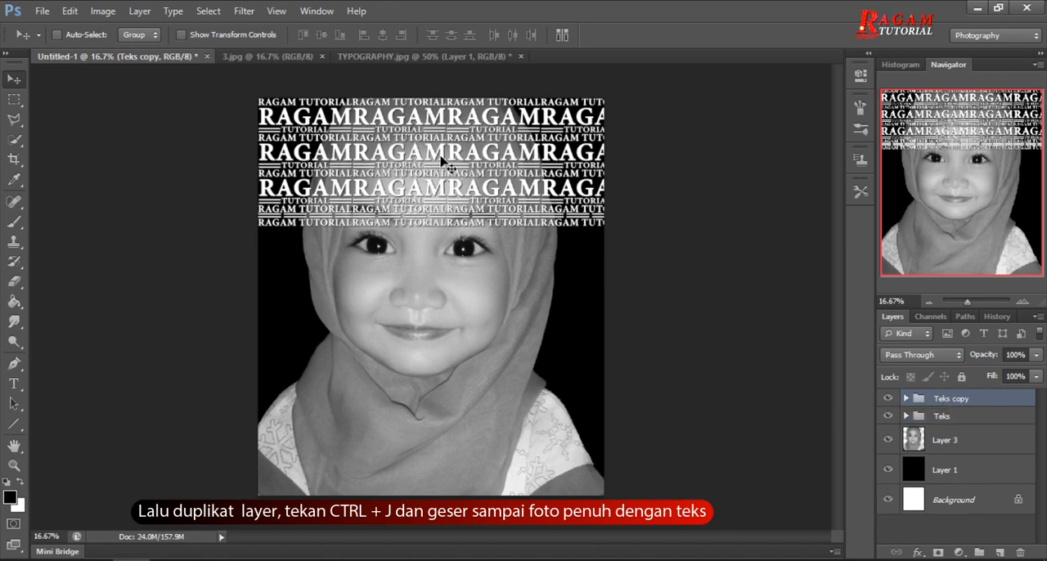
drag(437, 168, 439, 294)
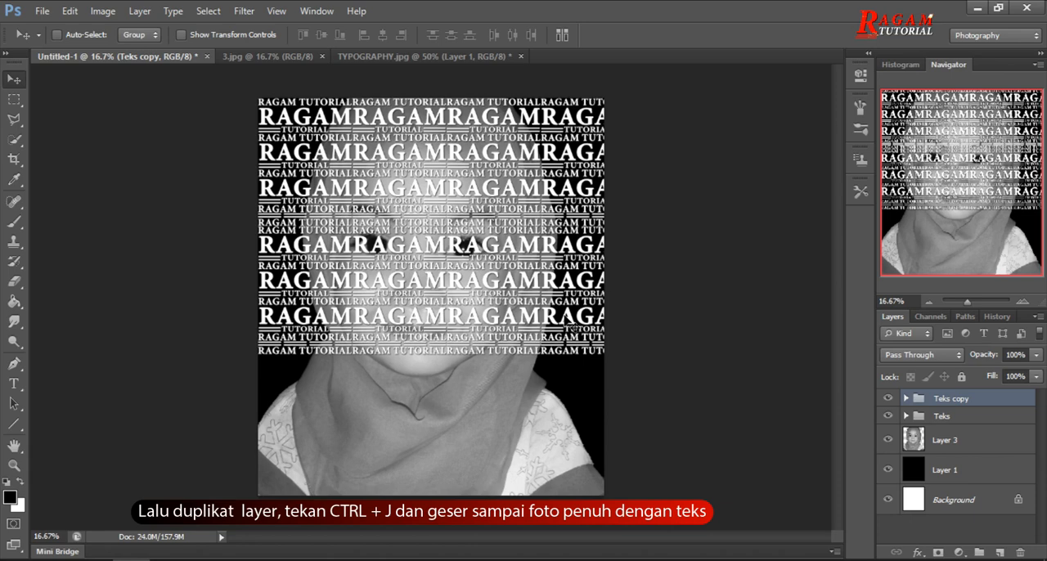
key(ctrl+j)
drag(474, 282, 472, 423)
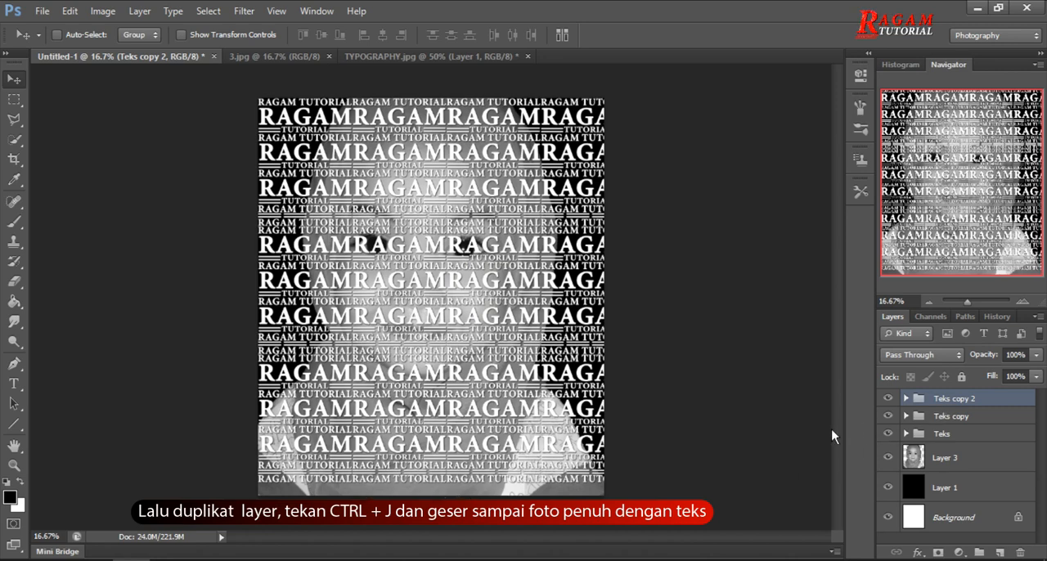
key(ctrl+j)
drag(453, 412, 450, 542)
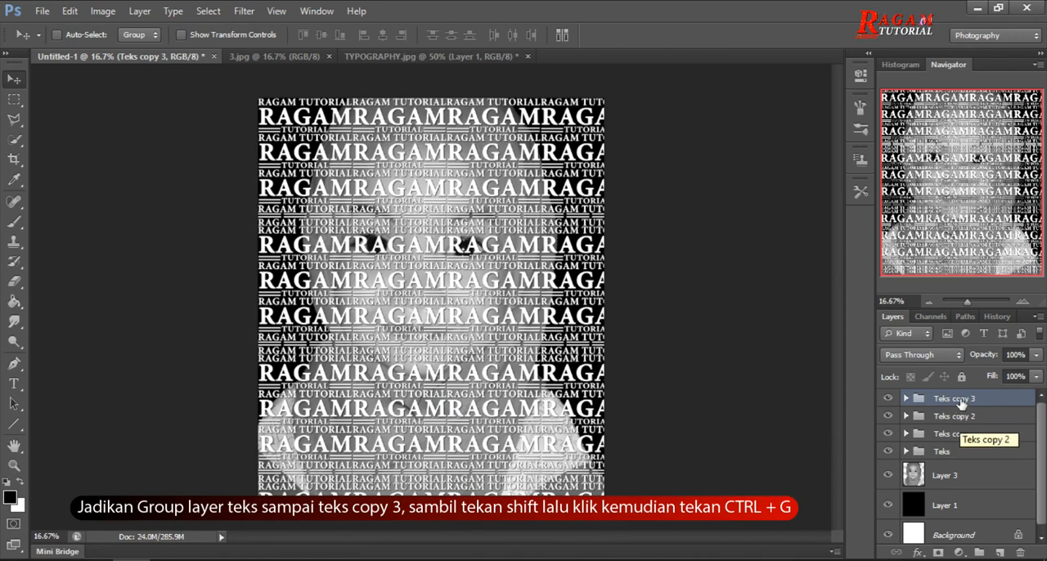
Group the four text groups, Teks through Teks copy 3, and name the new group Teks.
shift+click(952, 452)
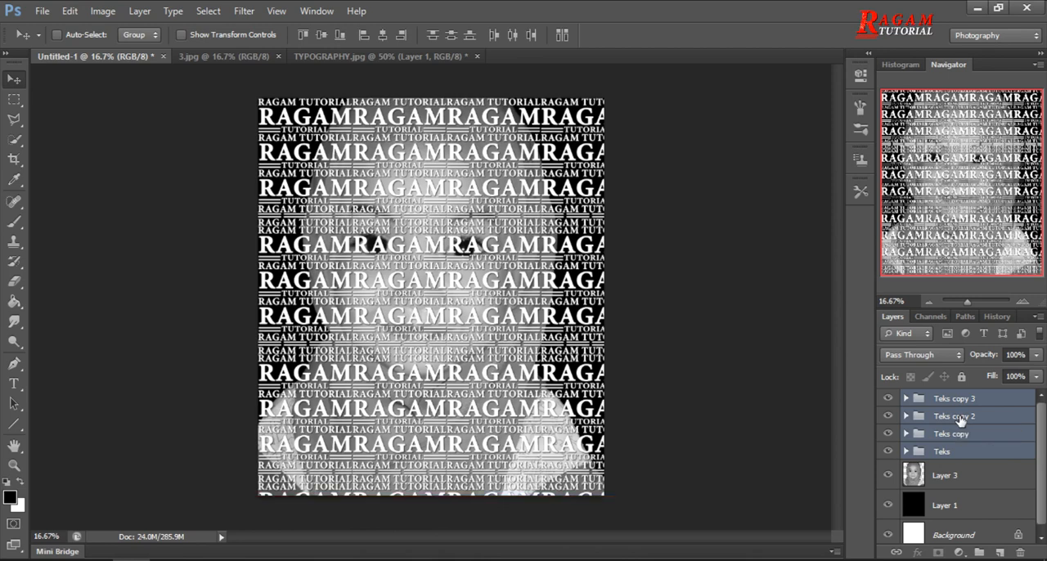
key(ctrl+g)
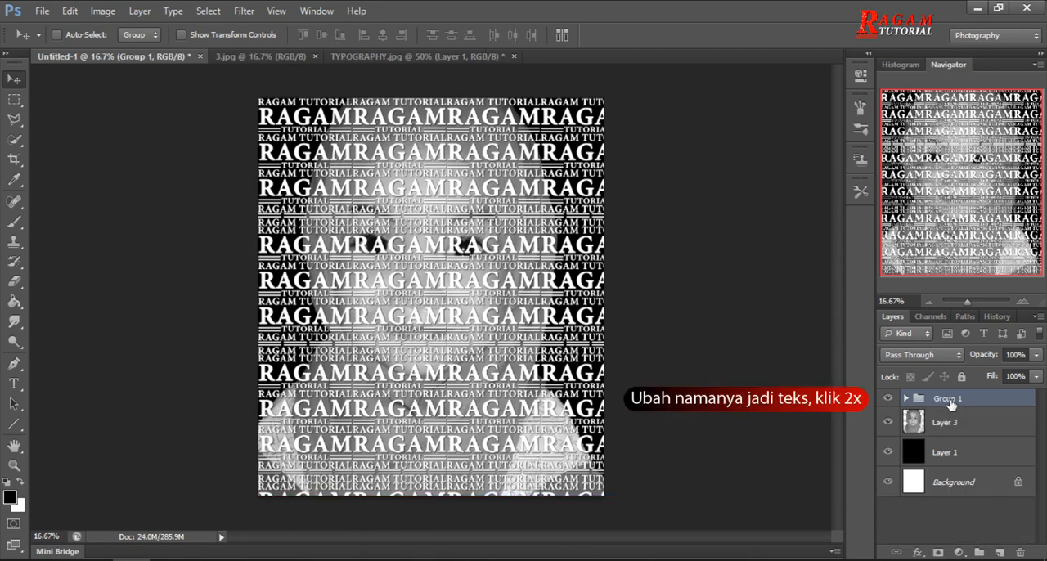
double_click(947, 399)
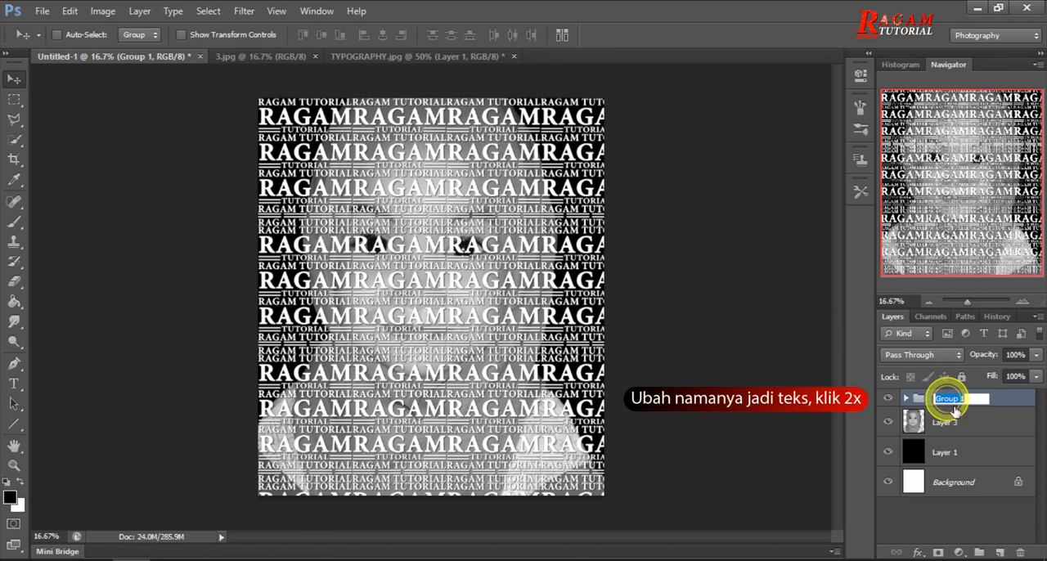
text(Teks)
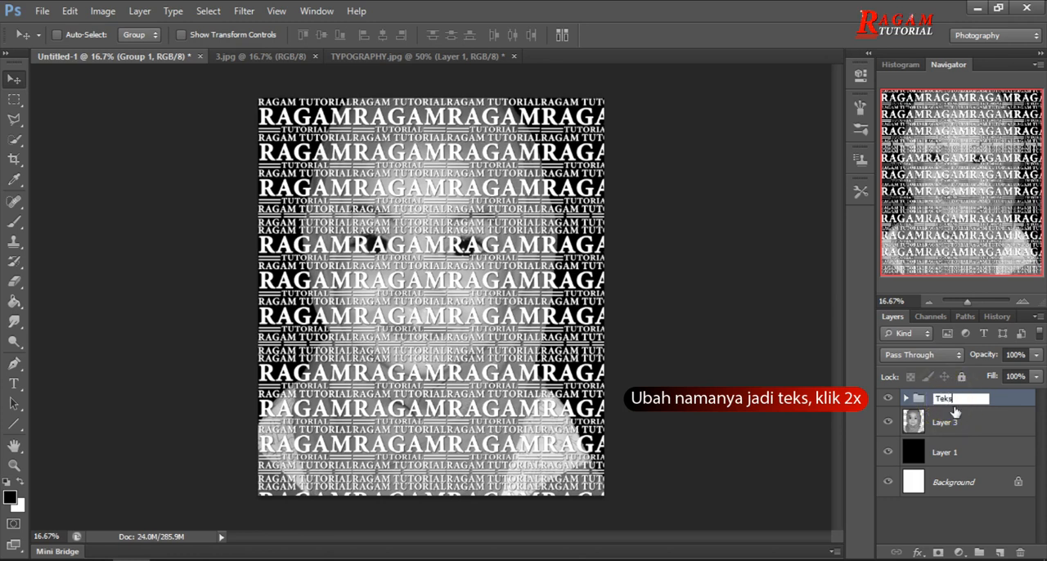
key(Return)
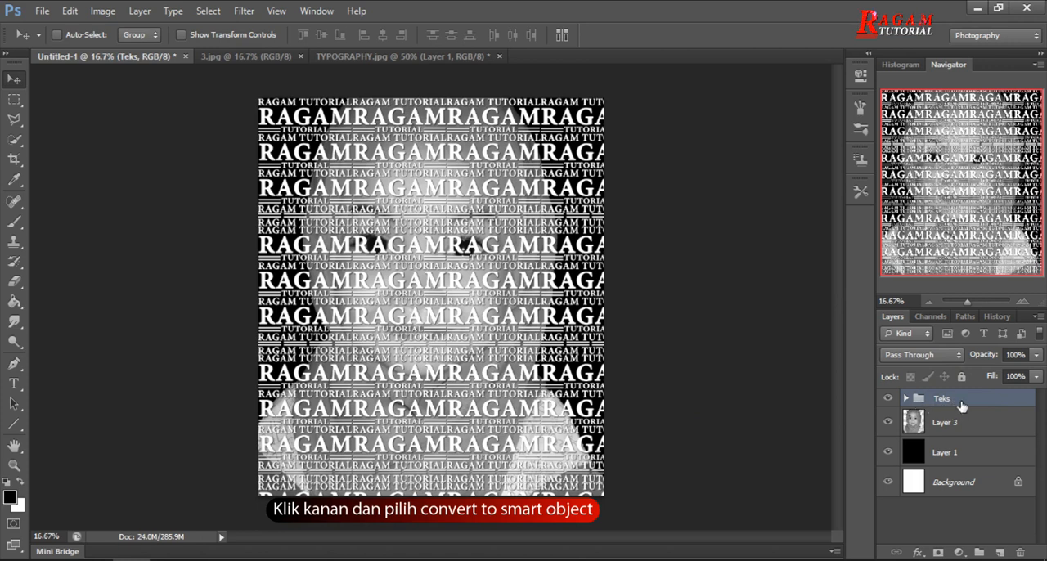
Convert the Teks group to a smart object and duplicate it, keeping only the duplicate visible.
right_click(961, 403)
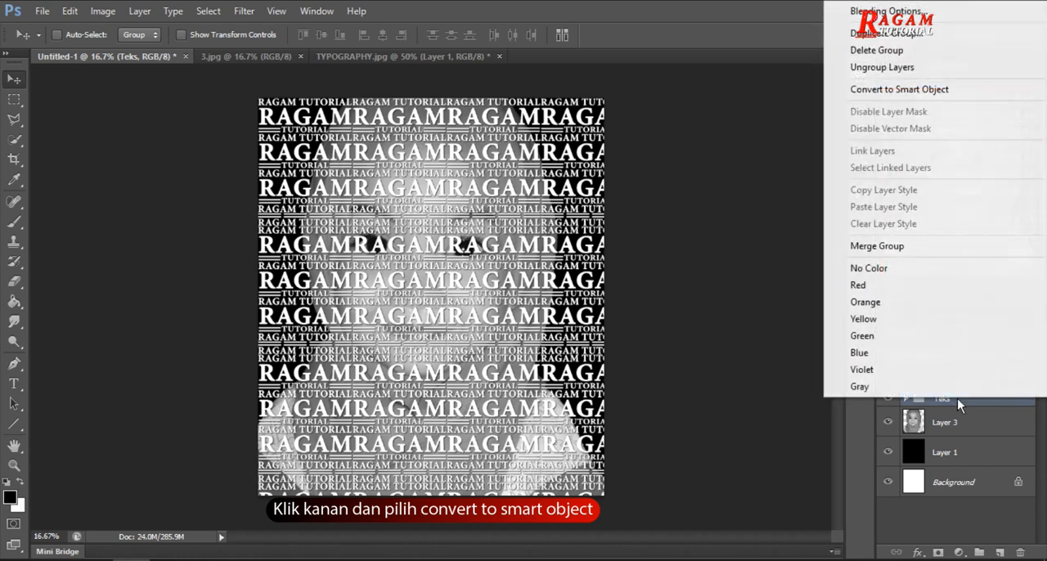
click(972, 92)
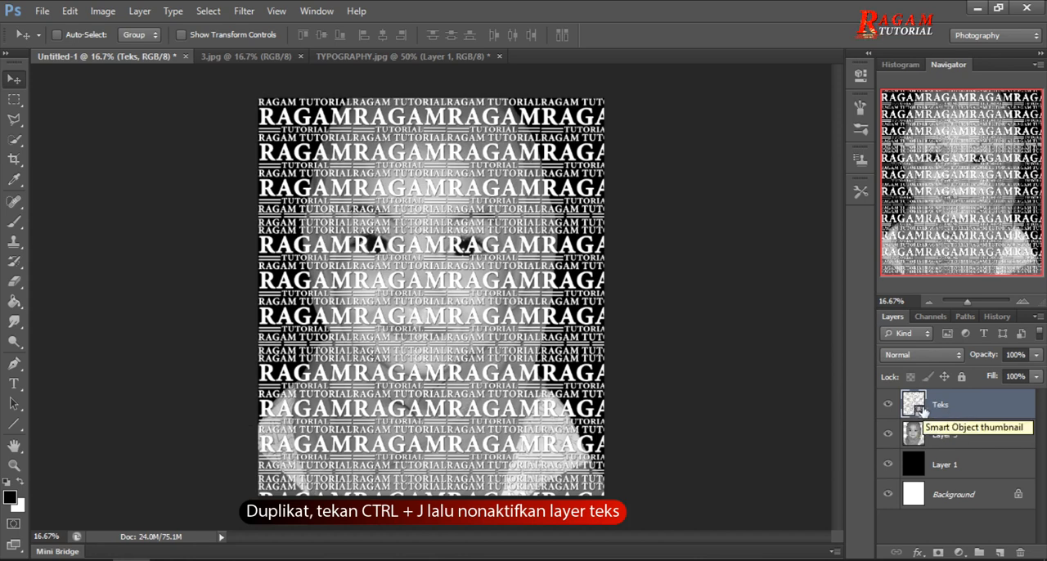
drag(924, 411, 926, 415)
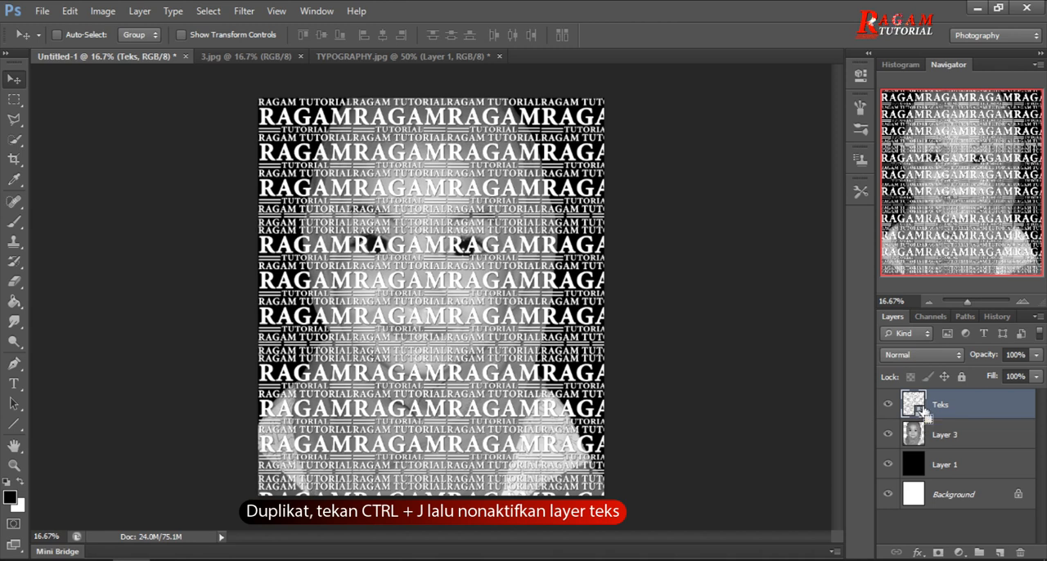
key(ctrl+j)
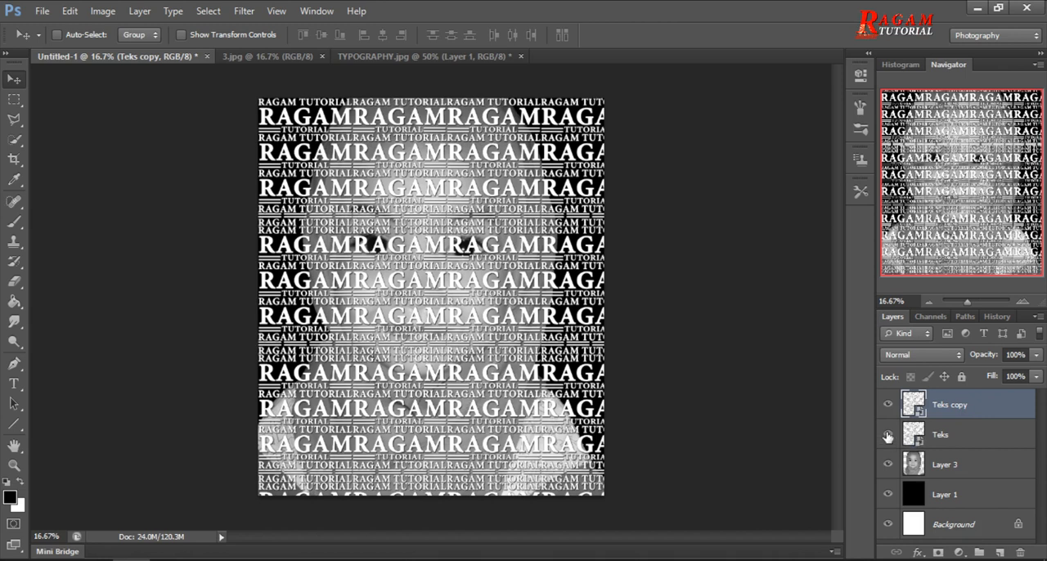
click(887, 435)
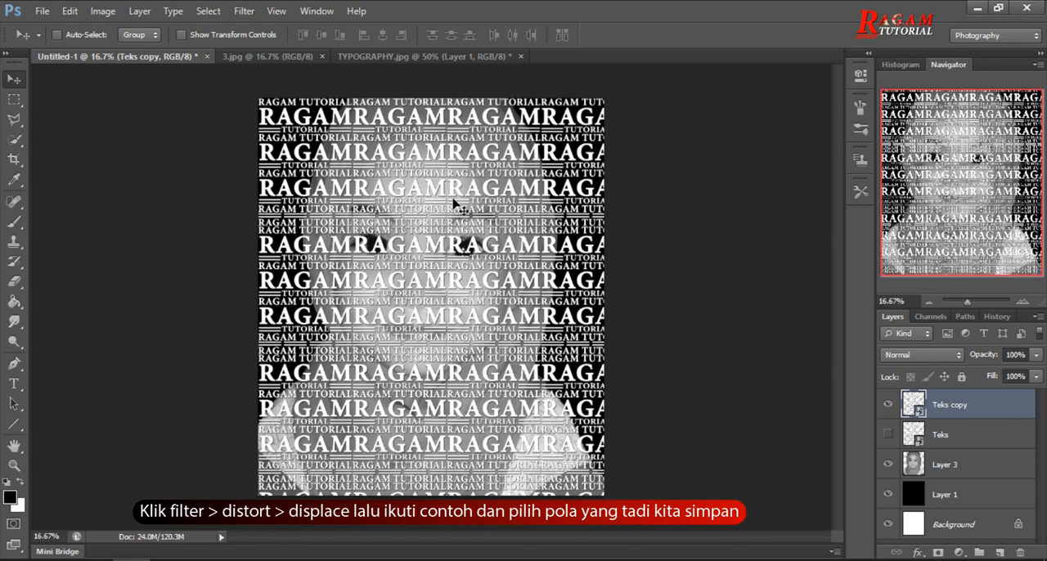
Apply the Displace filter to Teks copy with horizontal and vertical scale 10, Stretch To Fit, Repeat Edge Pixels and pola as the displacement map.
click(244, 11)
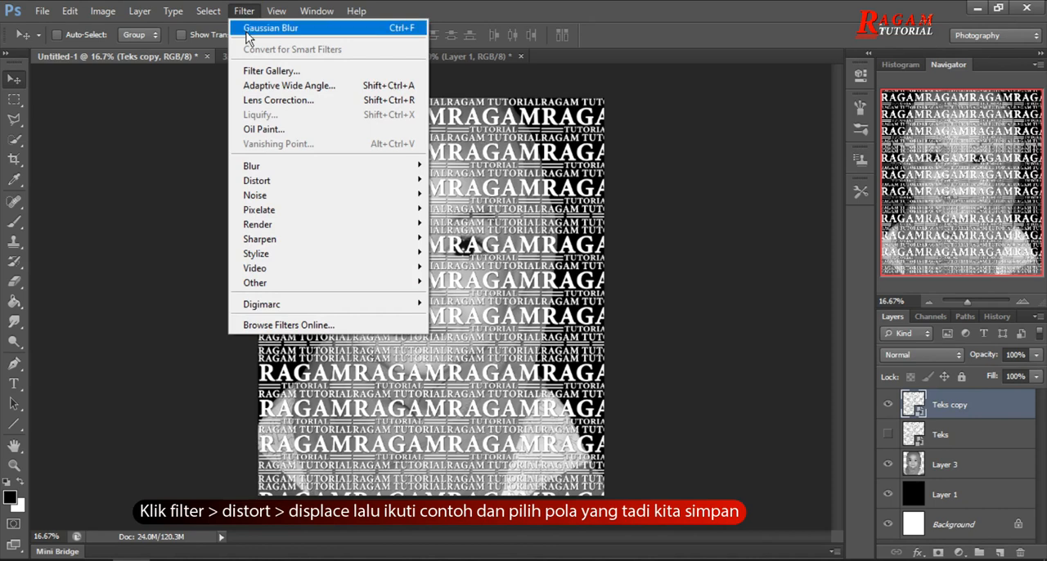
mouse_move(372, 182)
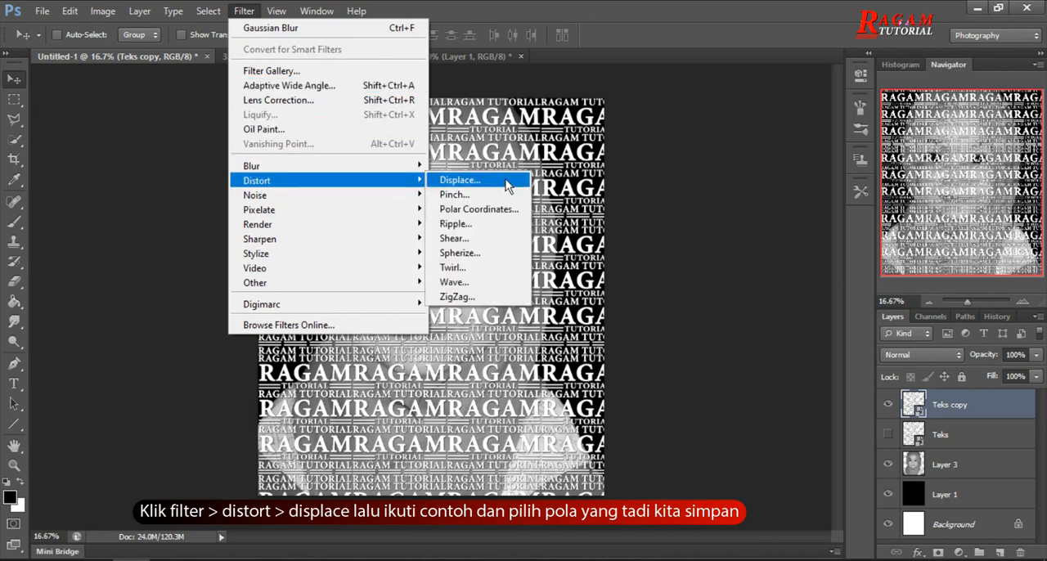
click(505, 182)
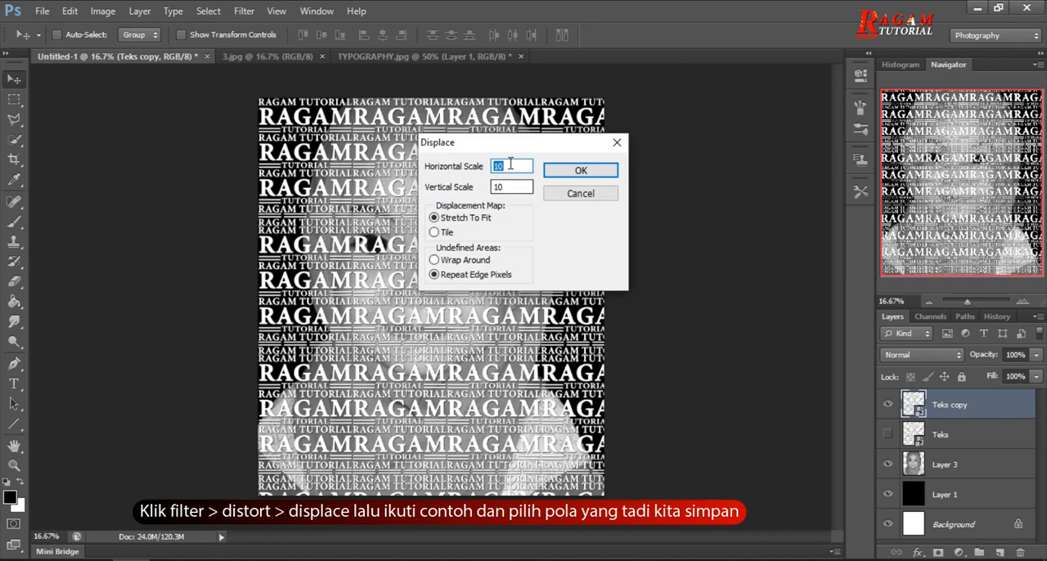
click(512, 188)
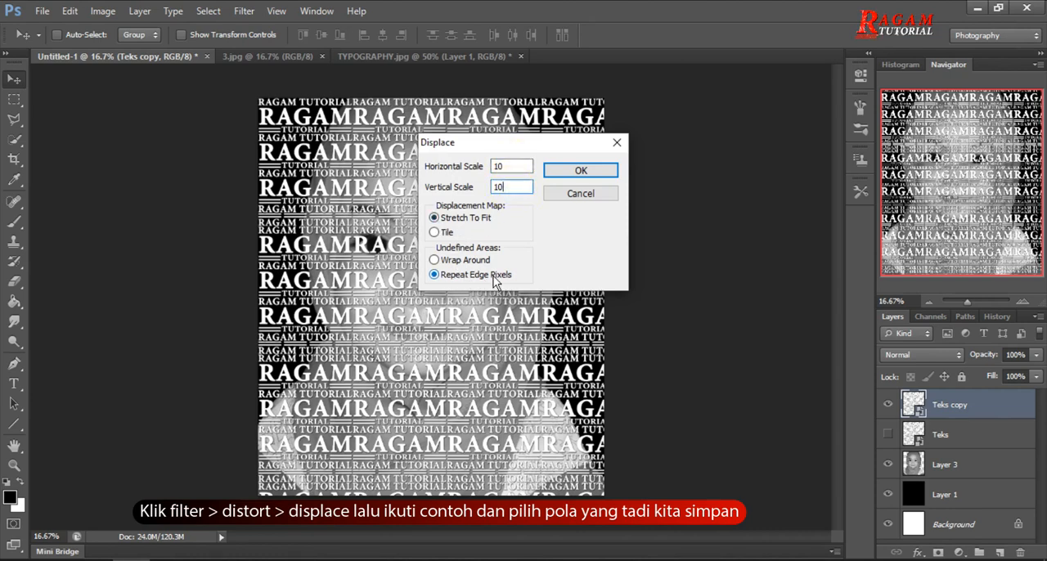
click(601, 170)
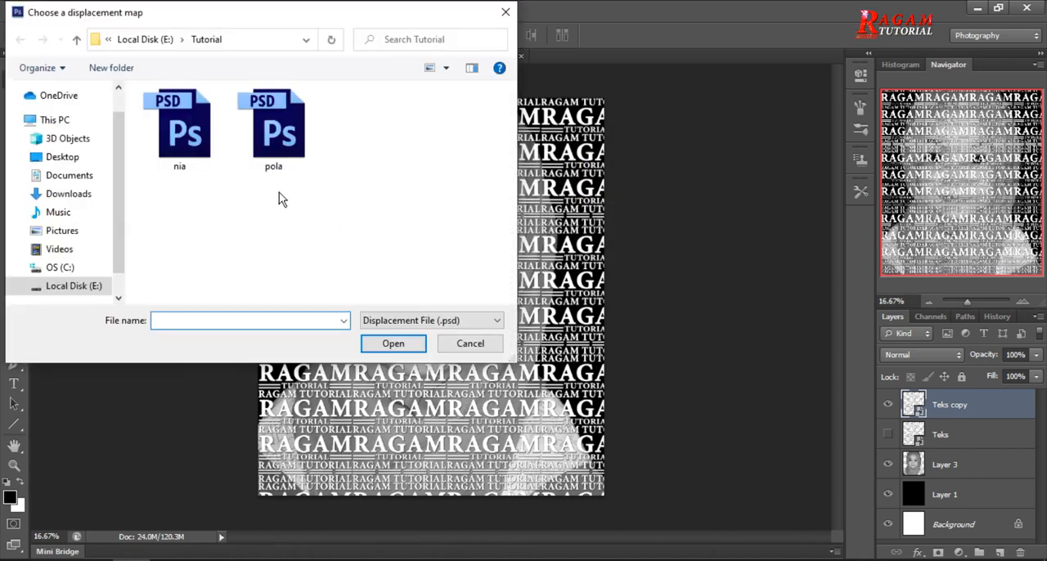
click(283, 141)
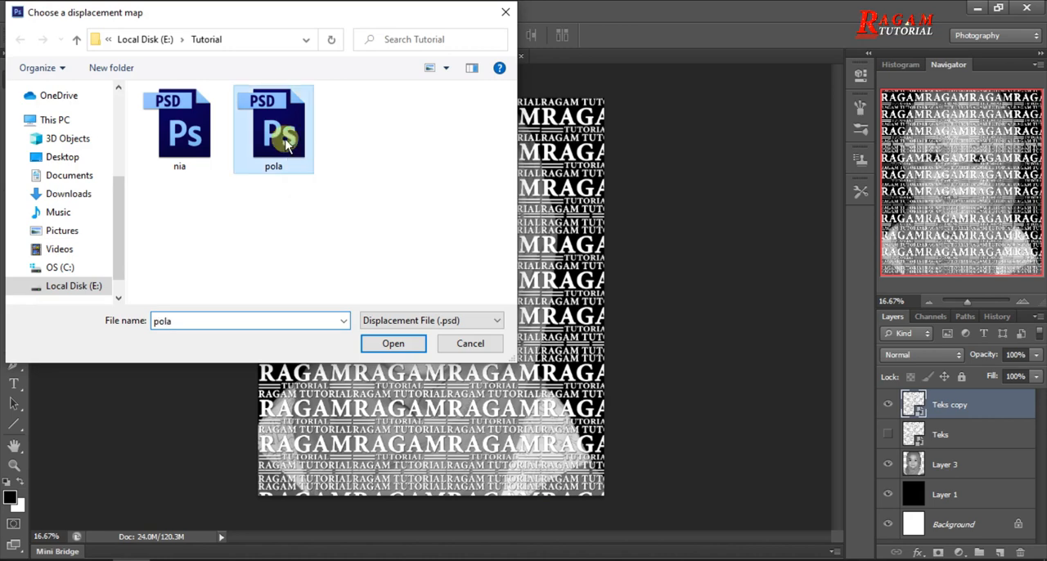
click(414, 342)
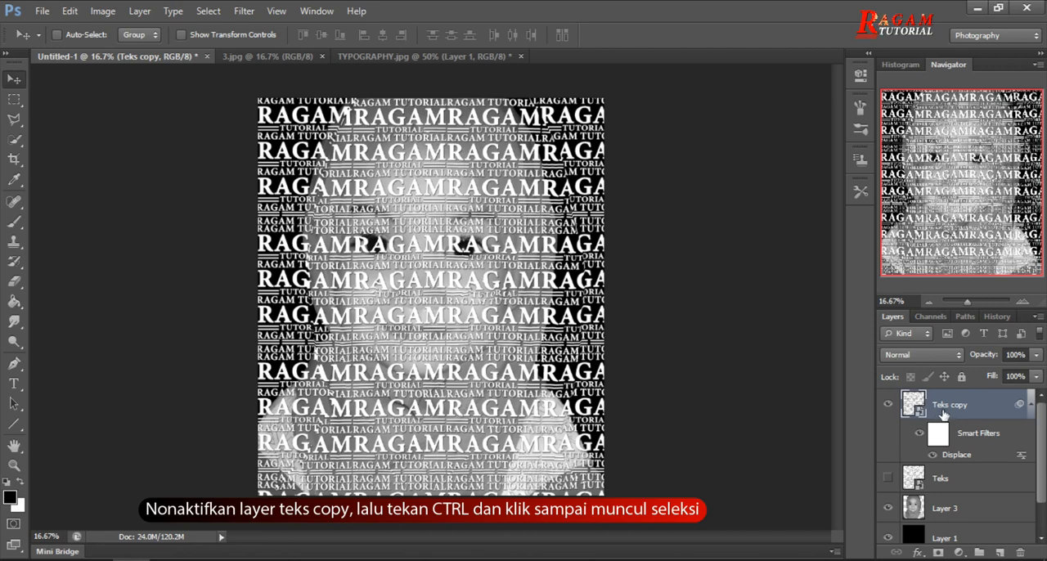
Hide the Teks copy layer and use a selection of its lettering as a layer mask on Layer 3.
click(889, 406)
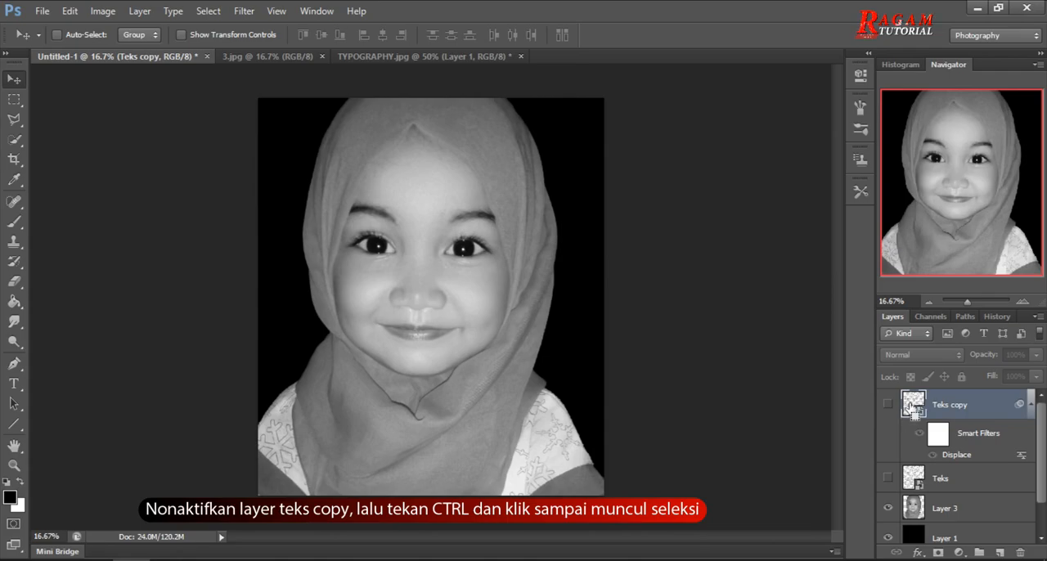
ctrl+click(913, 406)
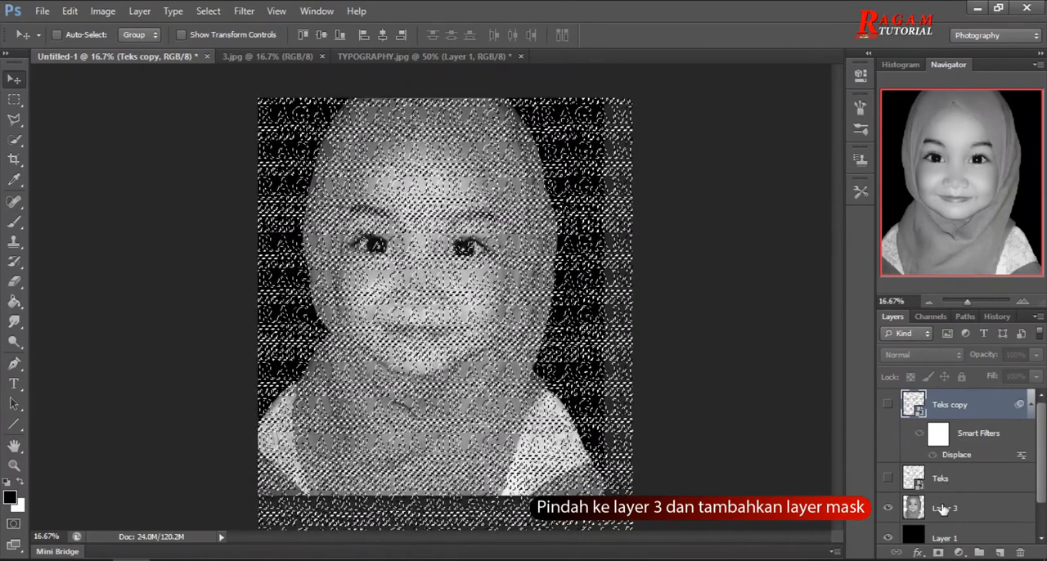
click(942, 509)
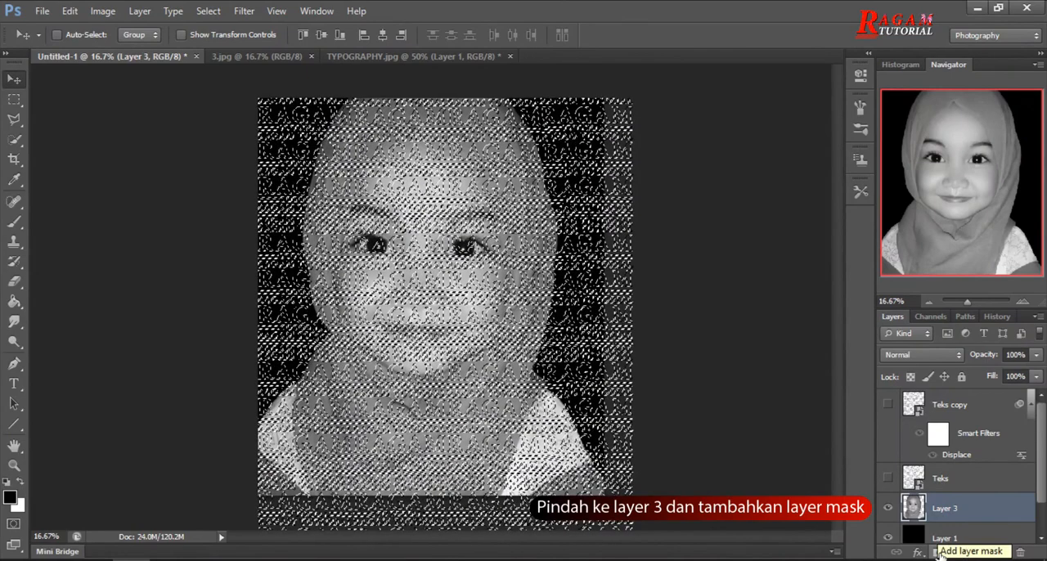
click(939, 555)
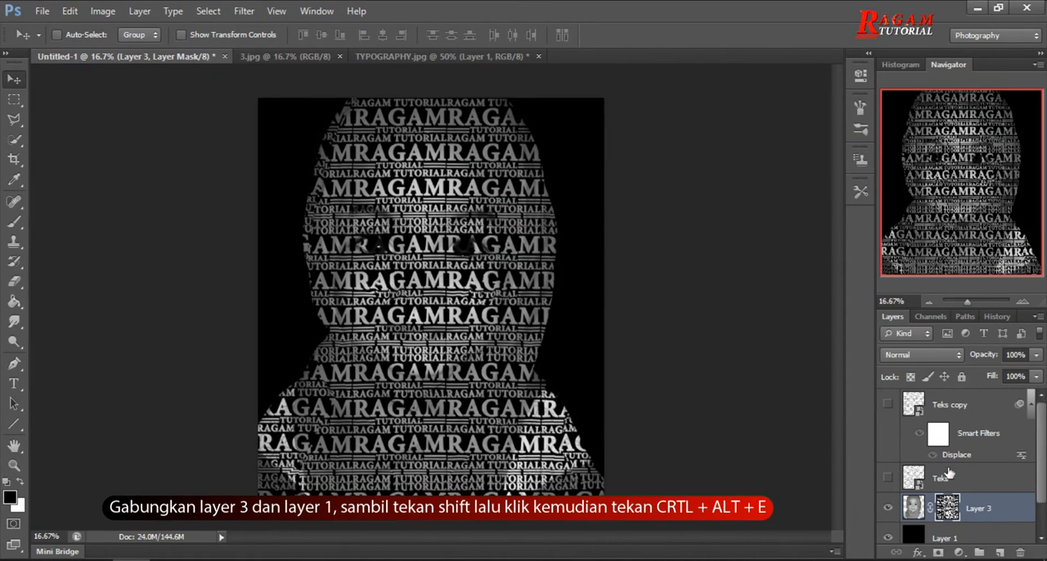
Merge Layer 3 and Layer 1 into a new combined layer, keeping the originals, and move it to the top of the layer stack.
drag(1043, 463, 1043, 498)
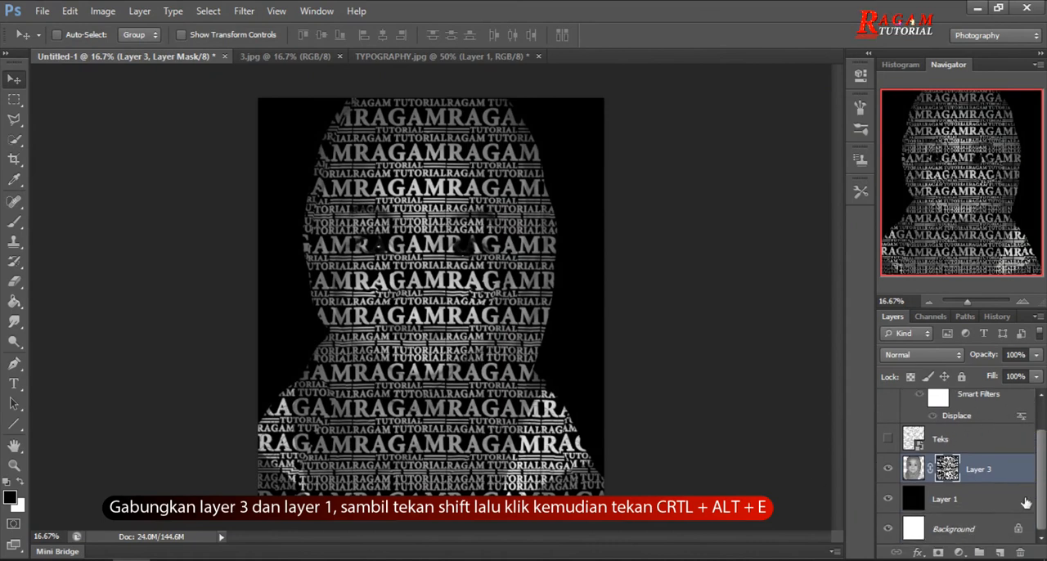
shift+click(968, 500)
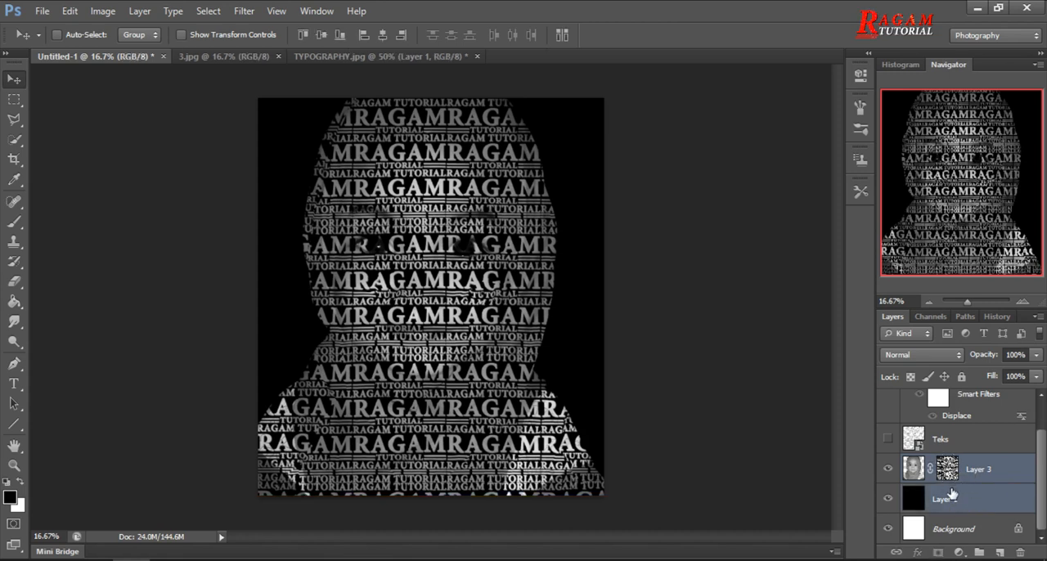
key(ctrl+alt+e)
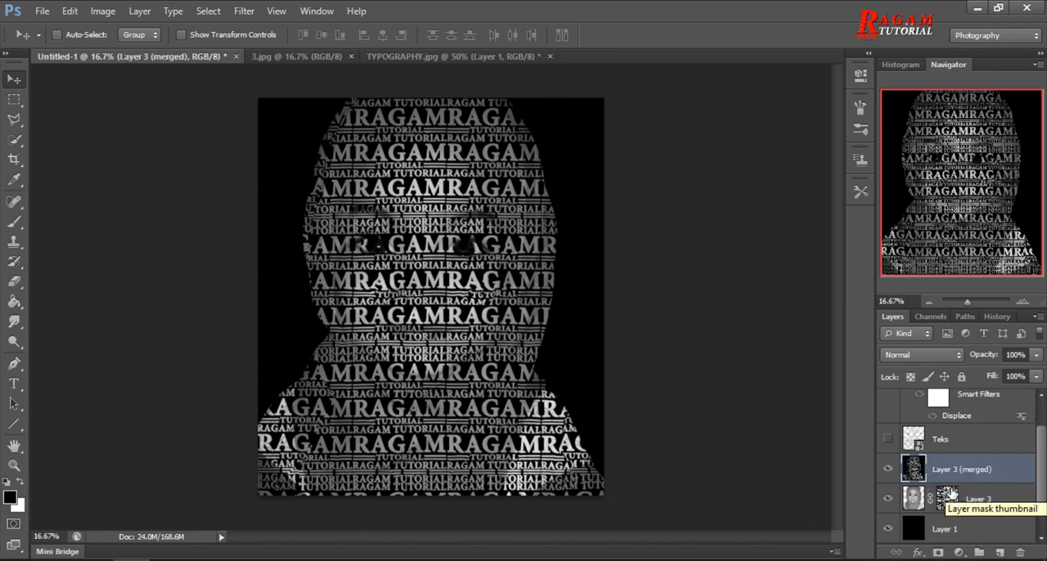
drag(1041, 463, 1043, 438)
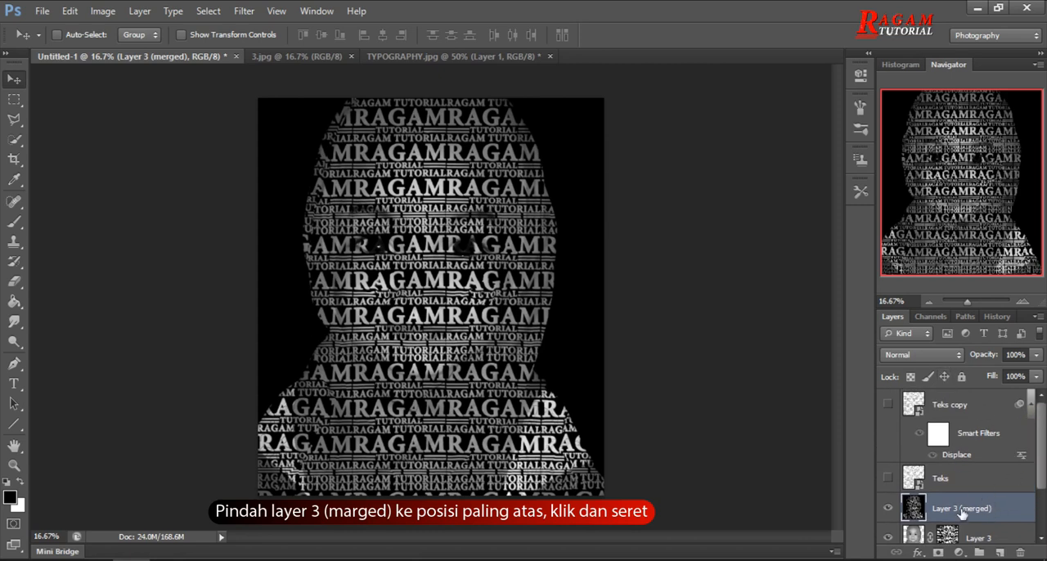
drag(970, 505, 969, 398)
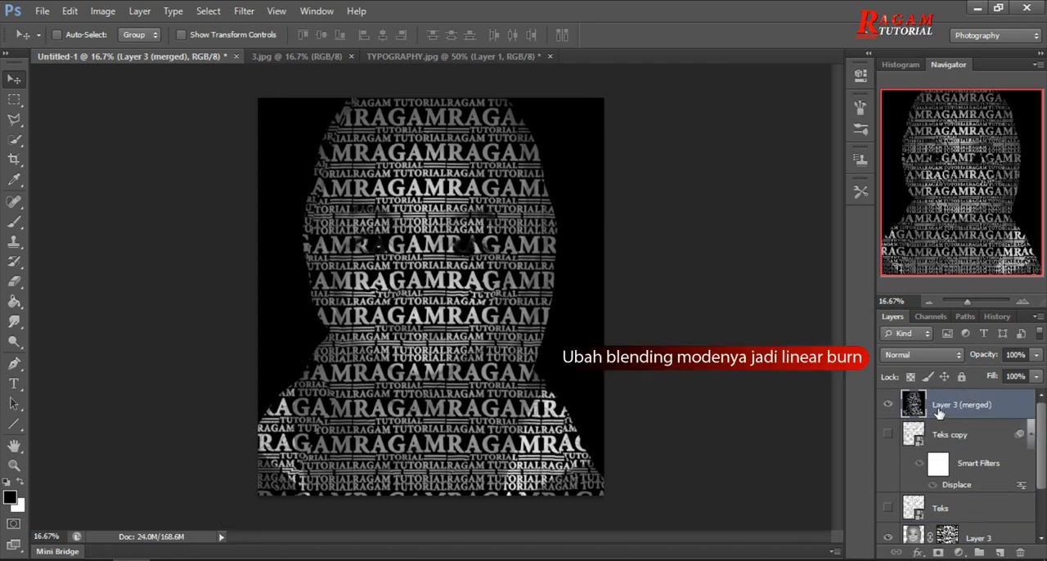
Set the merged layer's blending mode to Linear Burn and its opacity to 93%.
click(925, 357)
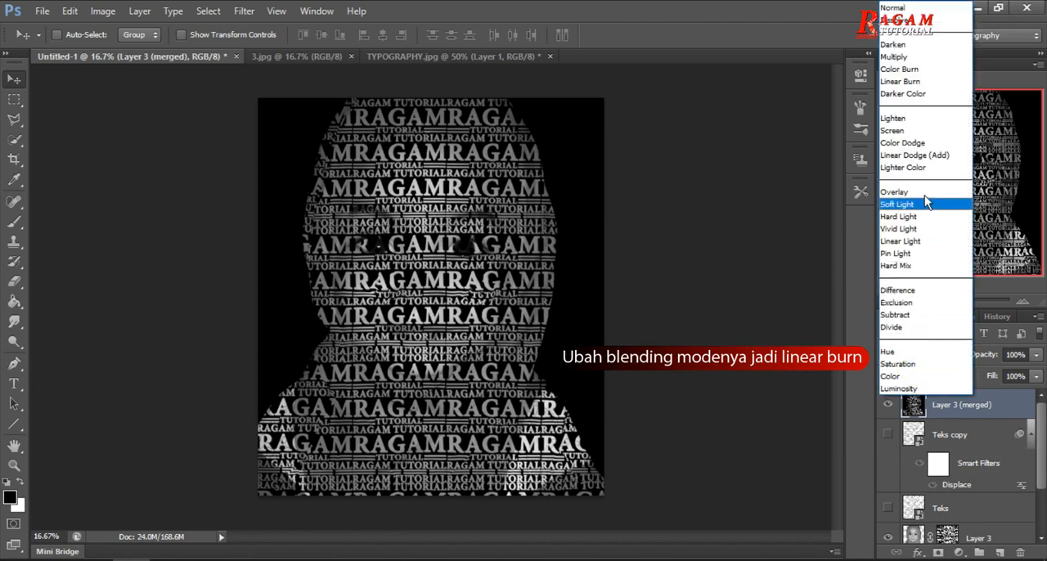
click(930, 83)
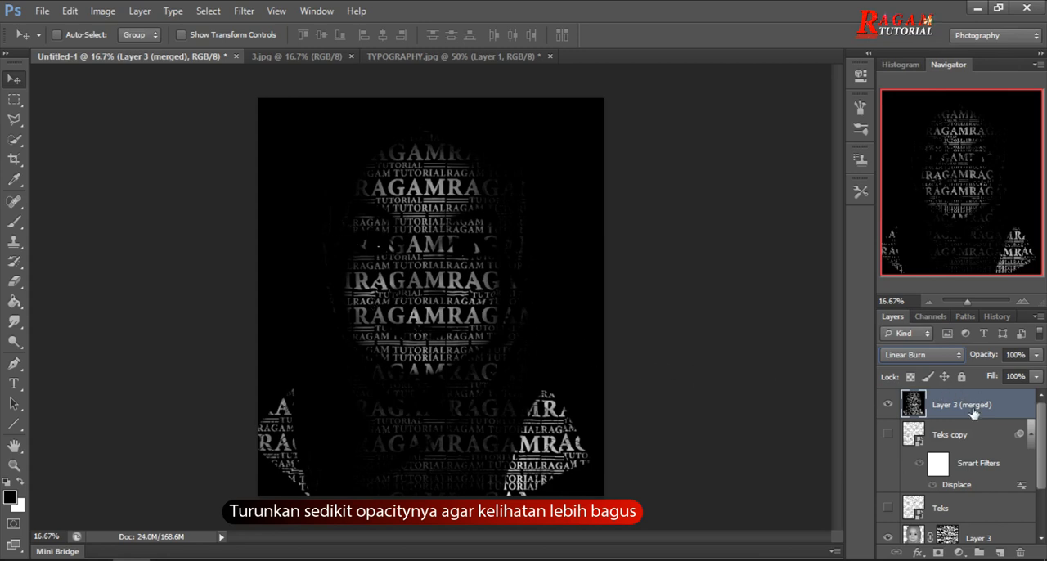
click(1014, 355)
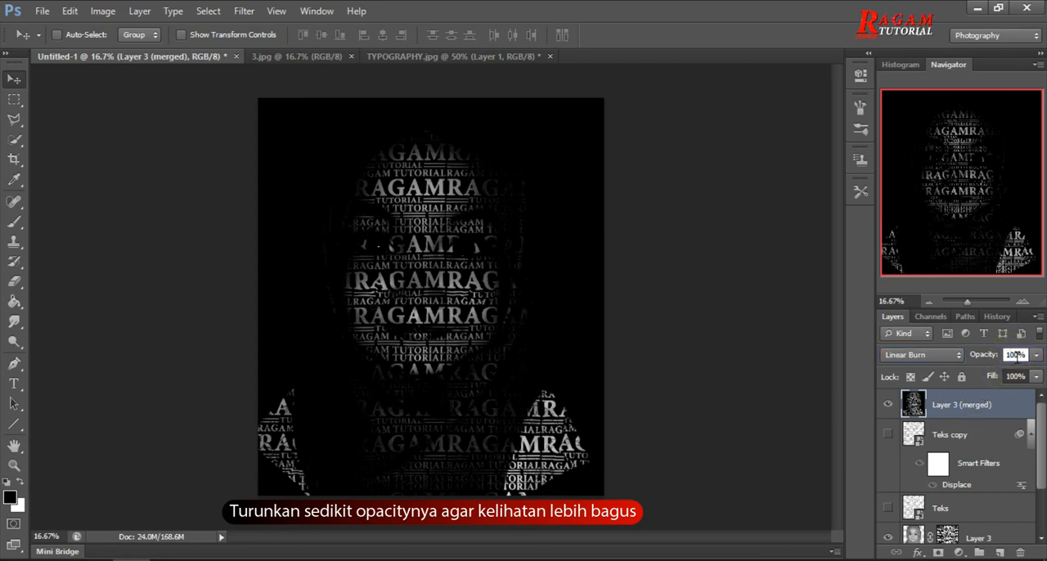
click(1014, 355)
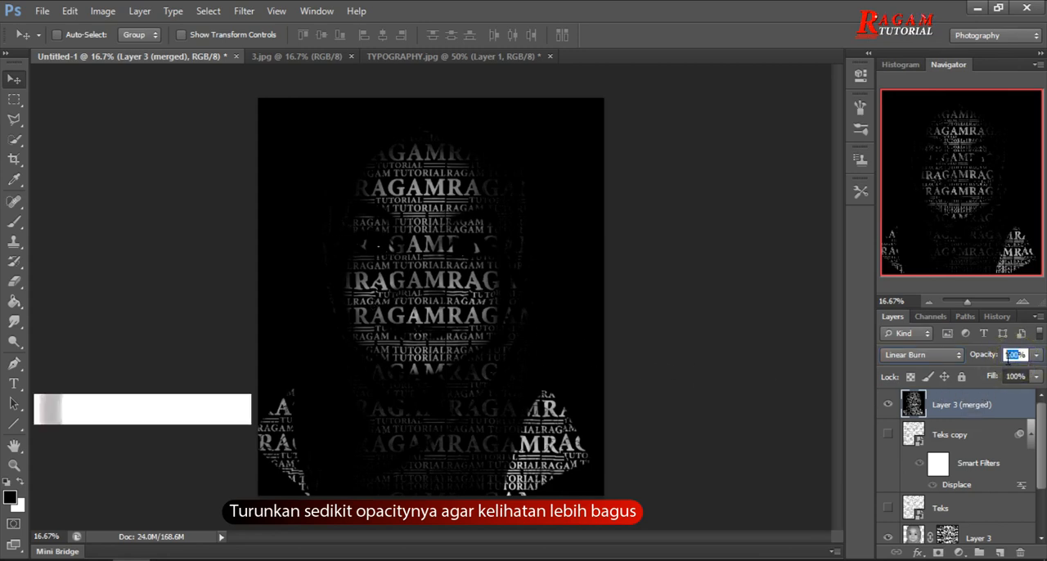
text(93)
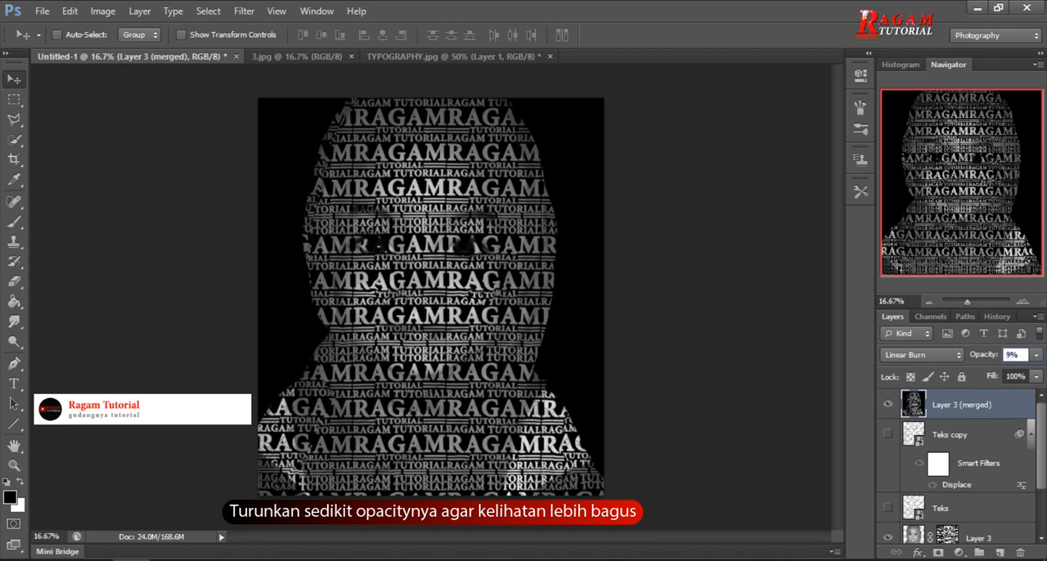